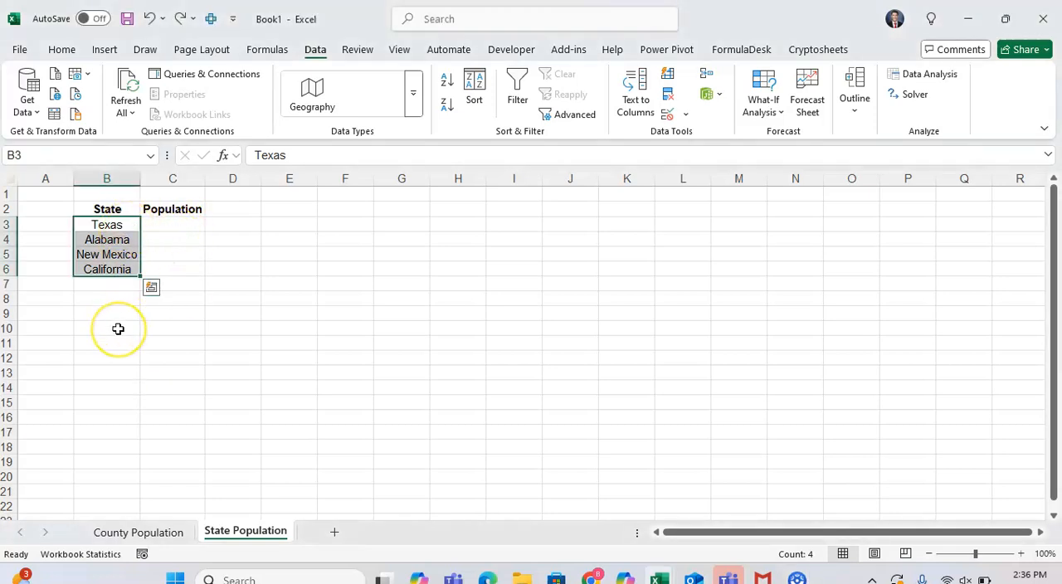
Step: Convert the state names in B3:B6 to the Geography data type
key("Up")
key("Down")
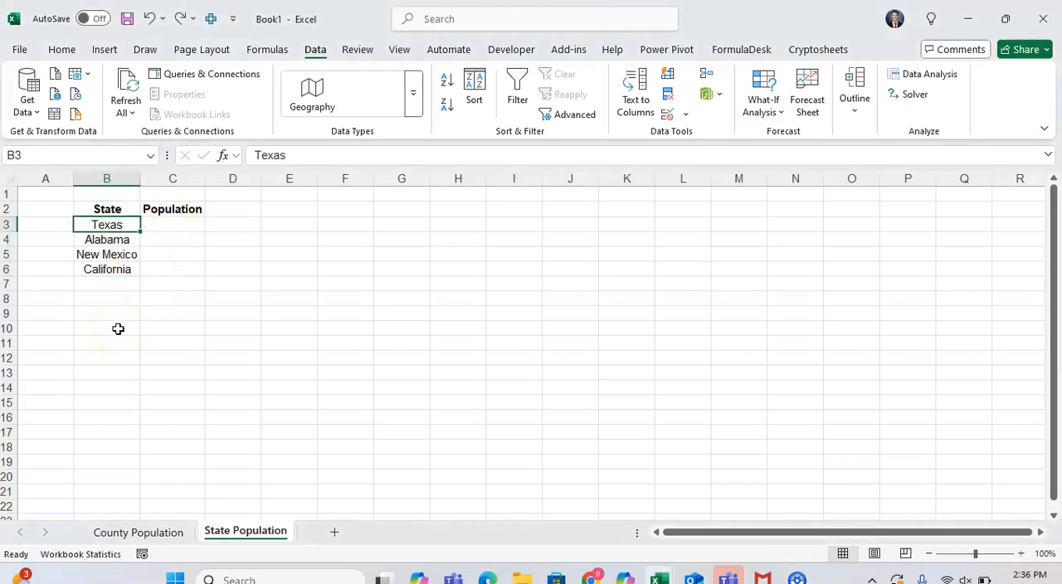
key("ctrl+shift+Down")
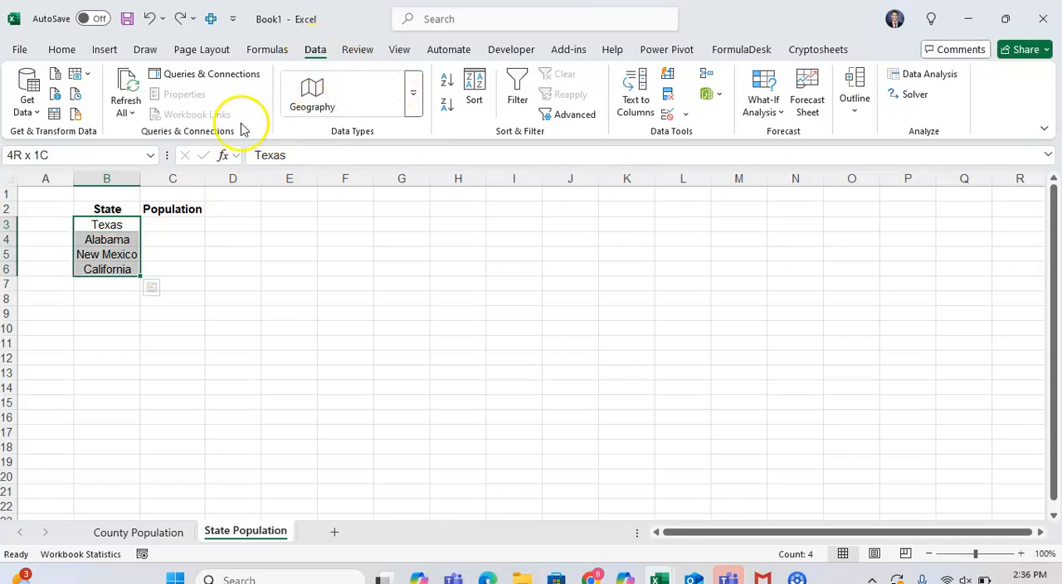
left_click(413, 97)
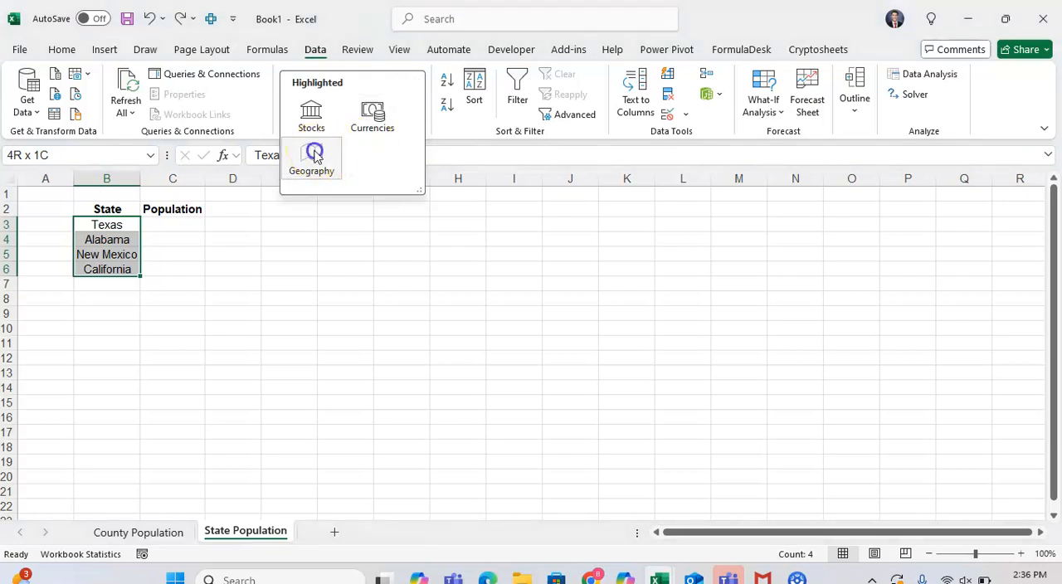
left_click(315, 156)
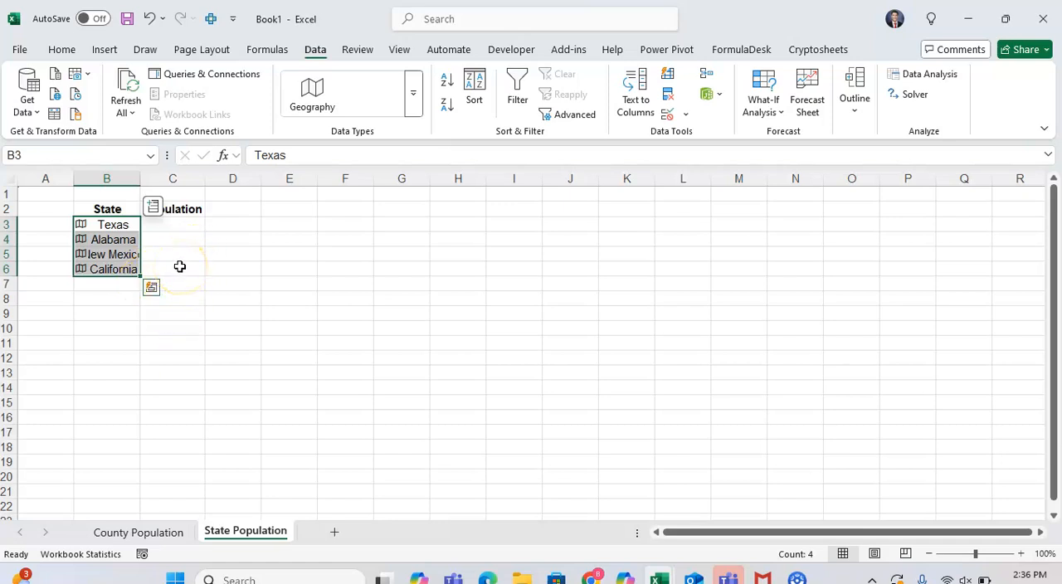
Step: Extract the Population field for the four states into C3:C6
left_click(152, 207)
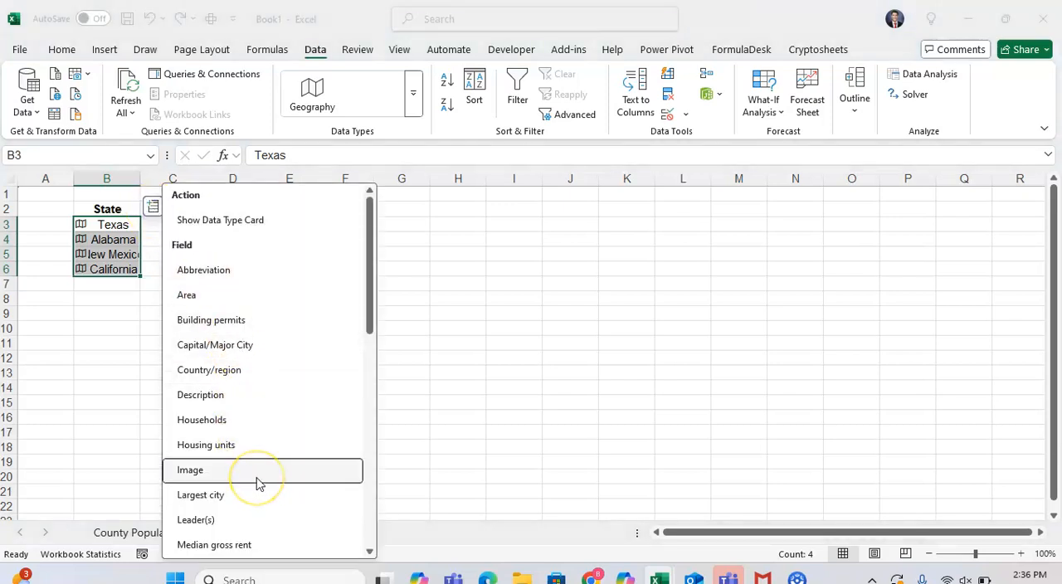
scroll(257, 485, "down", 3)
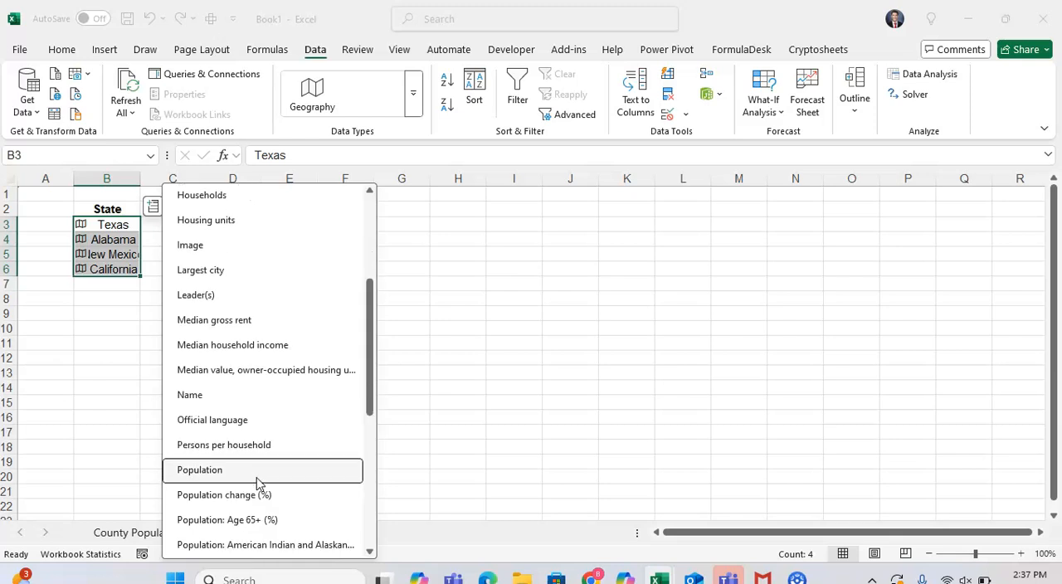
left_click(230, 471)
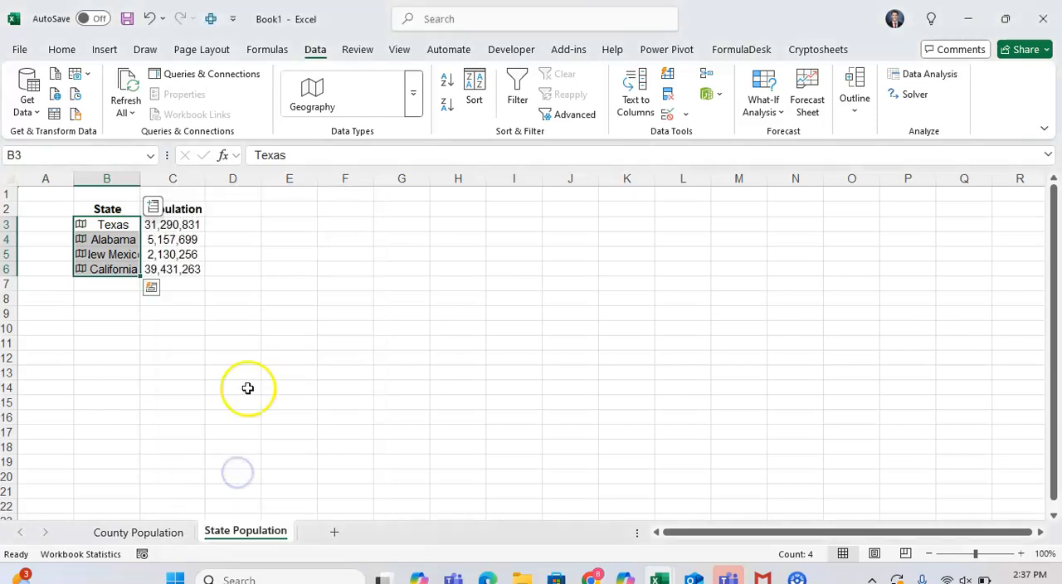
left_click_drag(189, 225, 186, 268)
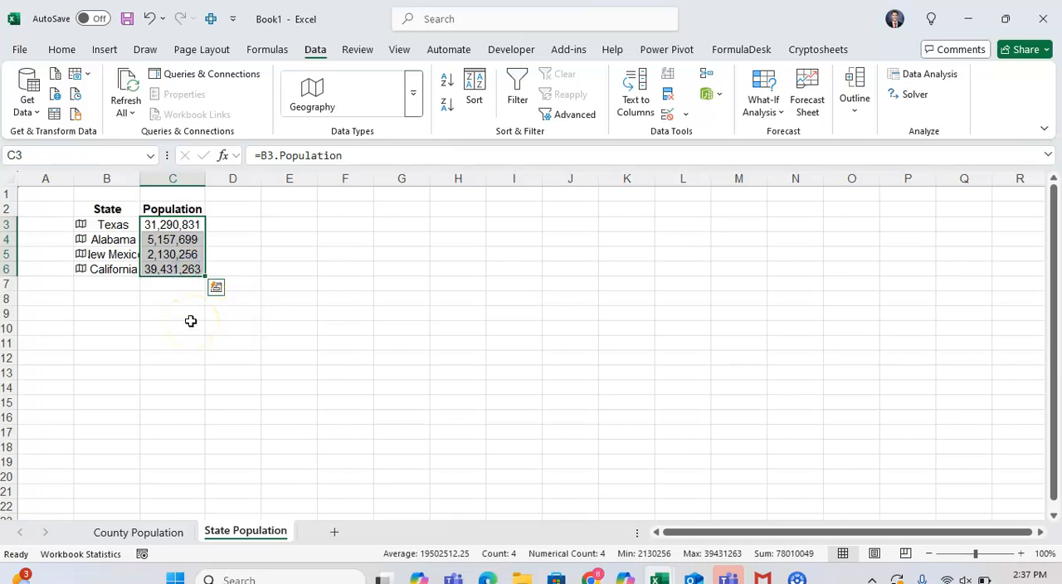
left_click_drag(239, 225, 241, 268)
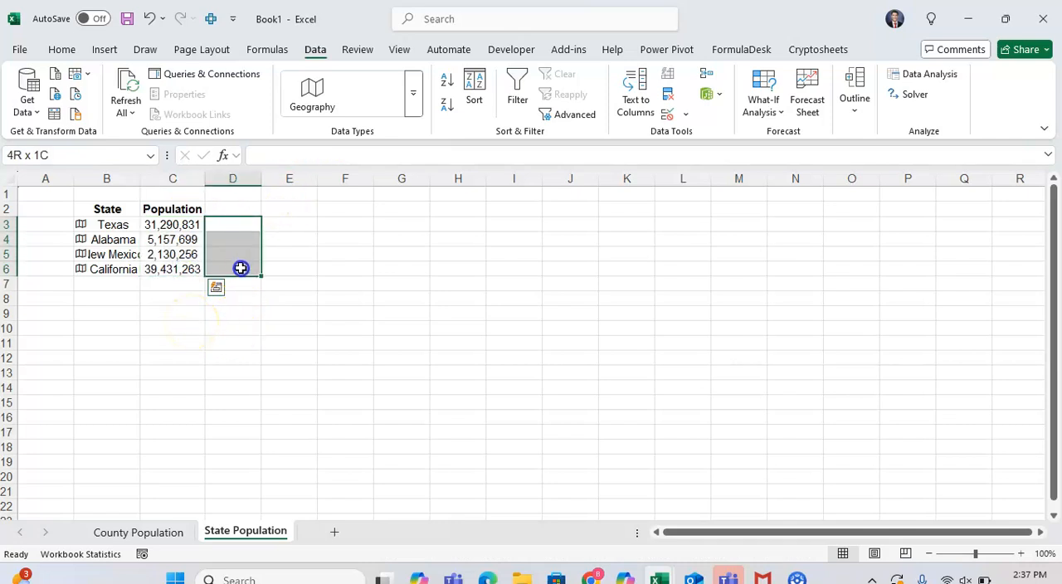
Step: Extract the Largest city field for the states in B3:B6 into column D
left_click(139, 237)
key("Up")
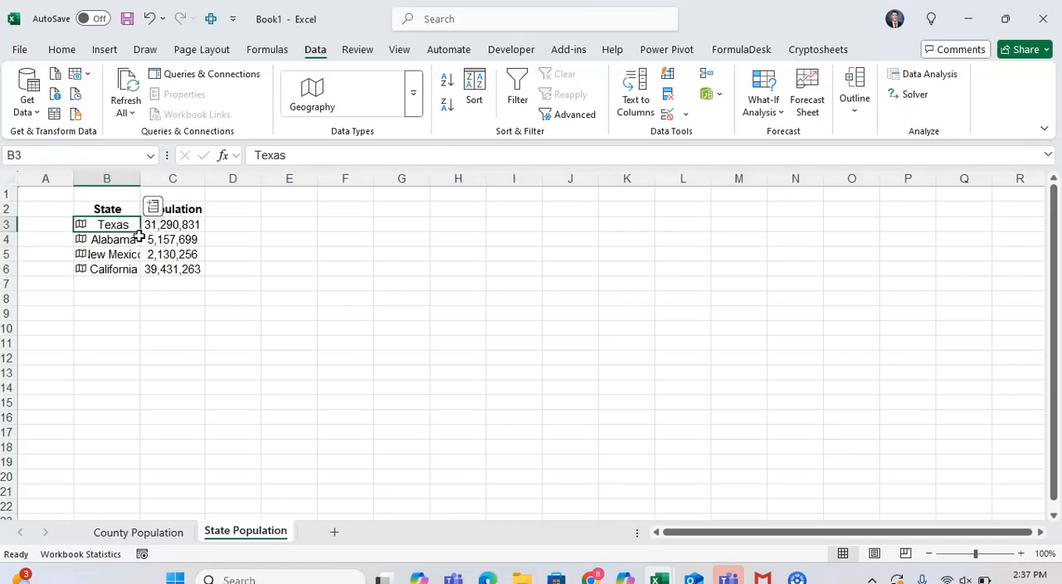
key("ctrl+shift+Down")
left_click(153, 205)
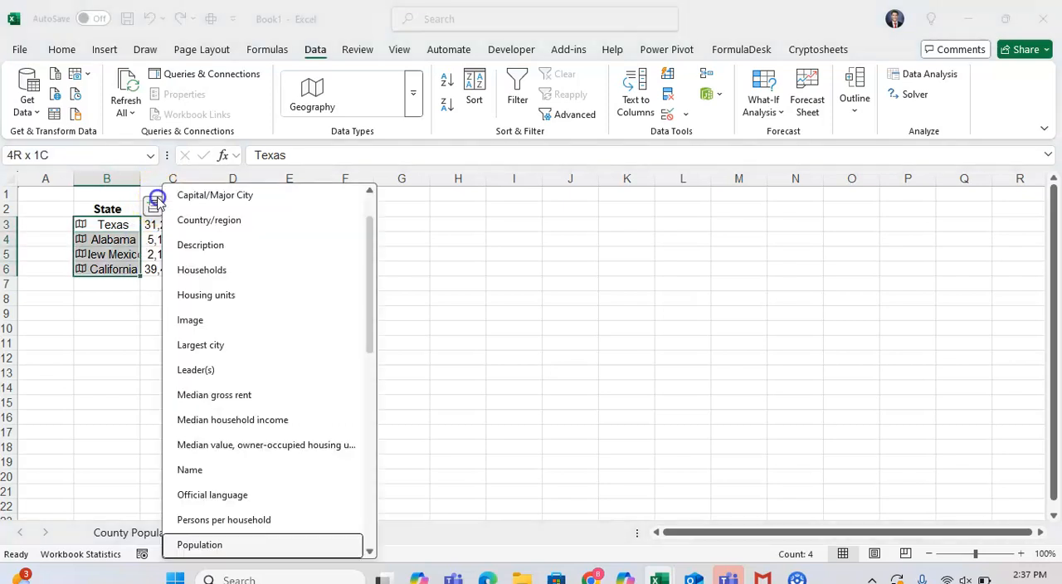
left_click(259, 350)
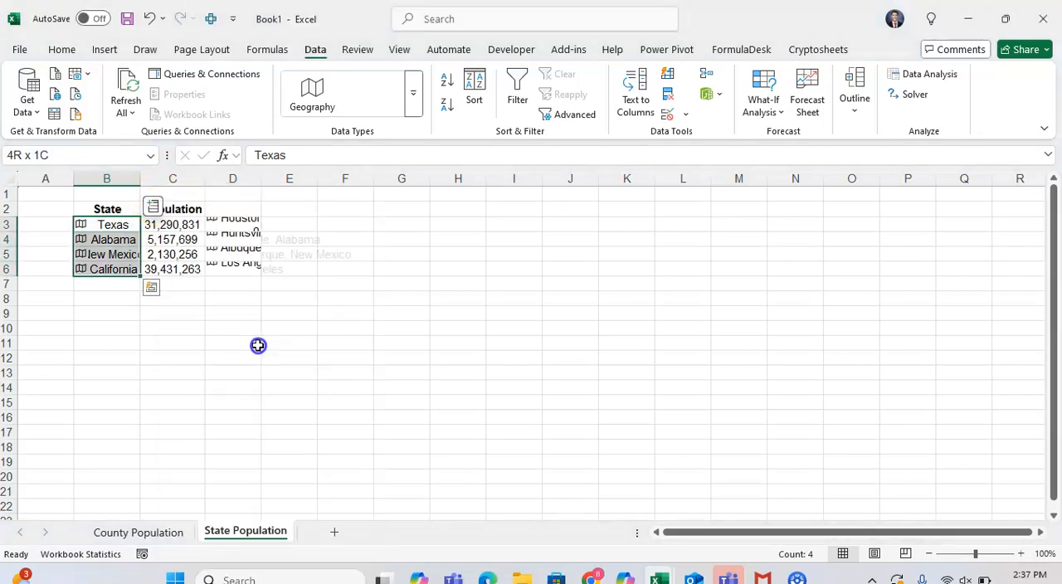
Step: Extract the Image field for the states in B3:B6 into column E
left_click(154, 207)
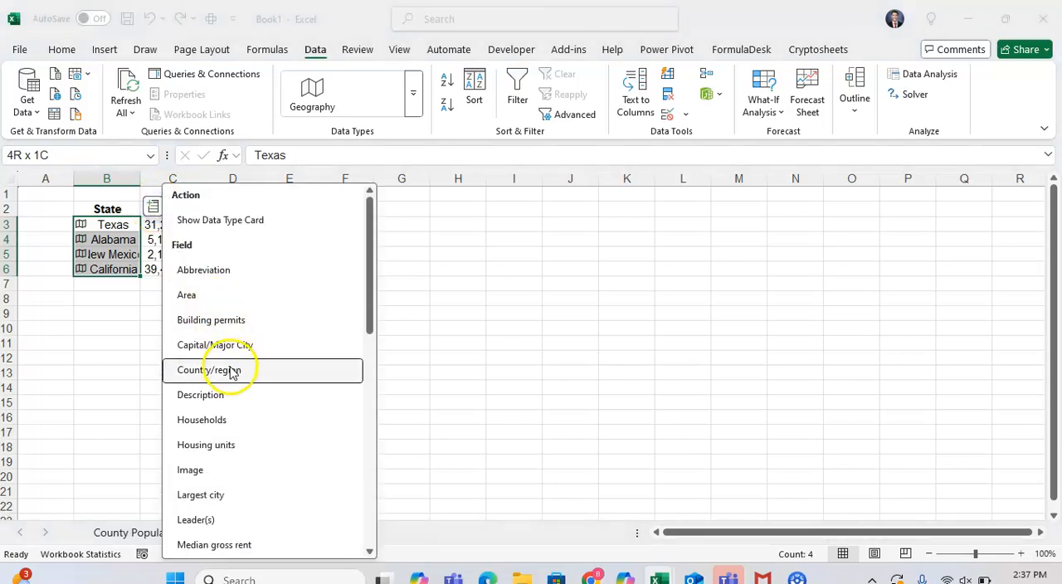
left_click(461, 313)
left_click(104, 239)
left_click_drag(107, 224, 109, 268)
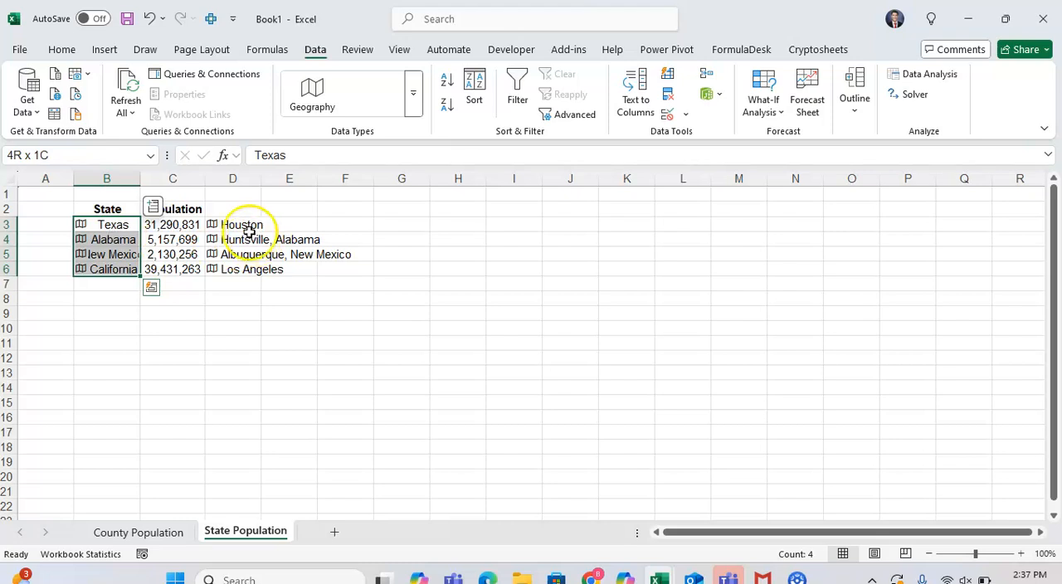
left_click(153, 206)
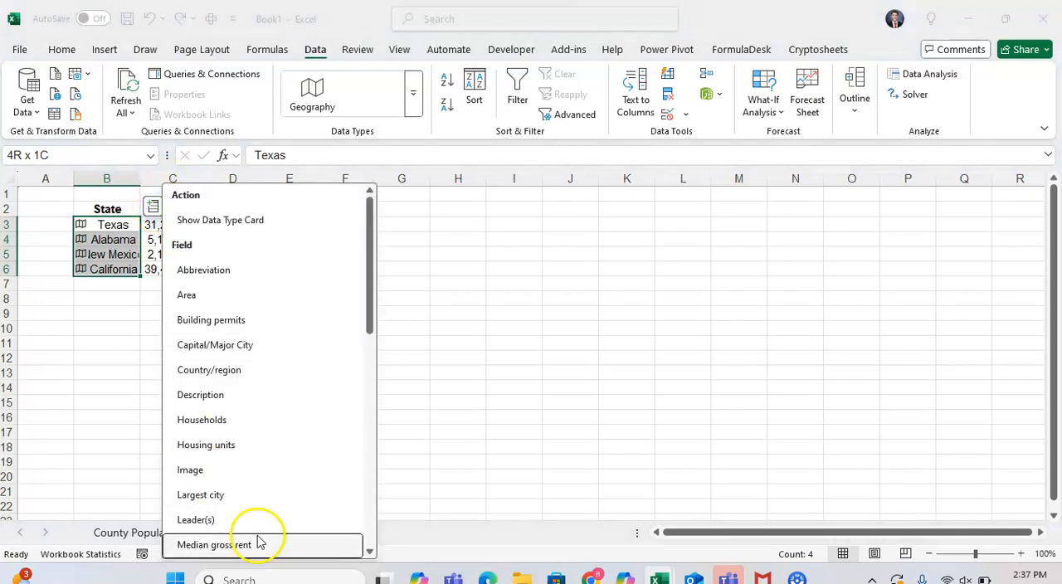
left_click(252, 470)
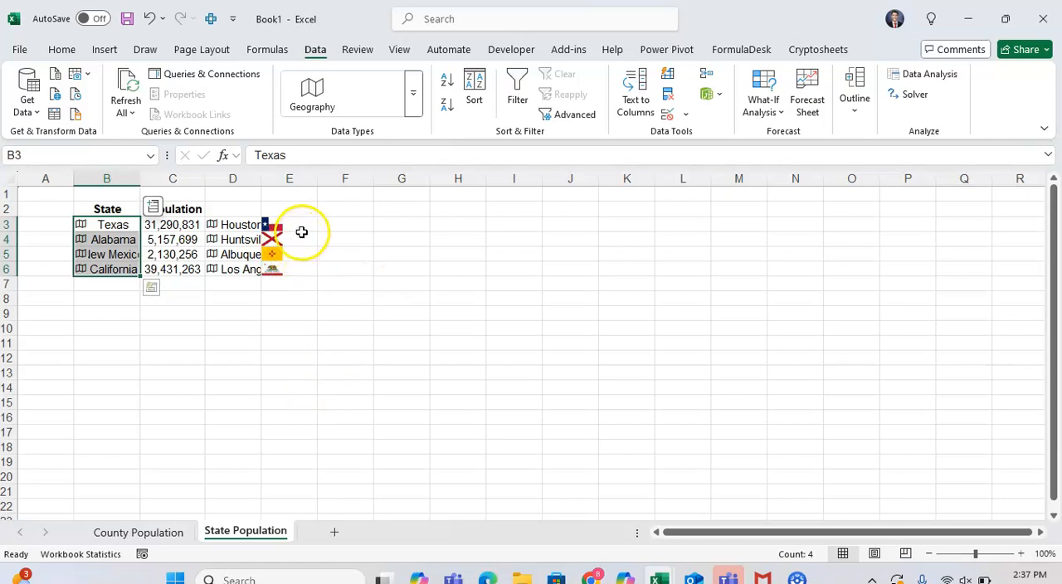
Step: Clear the largest city and image entries from D3:E6
left_click_drag(302, 233, 303, 268)
left_click(226, 221)
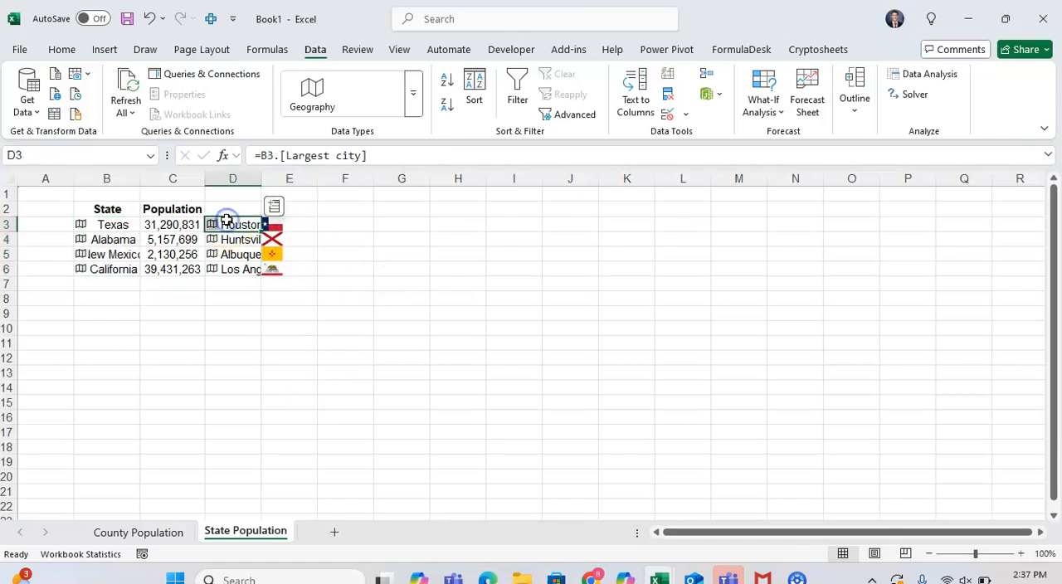
key("ctrl+shift+Right")
key("ctrl+shift+Down")
key("Delete")
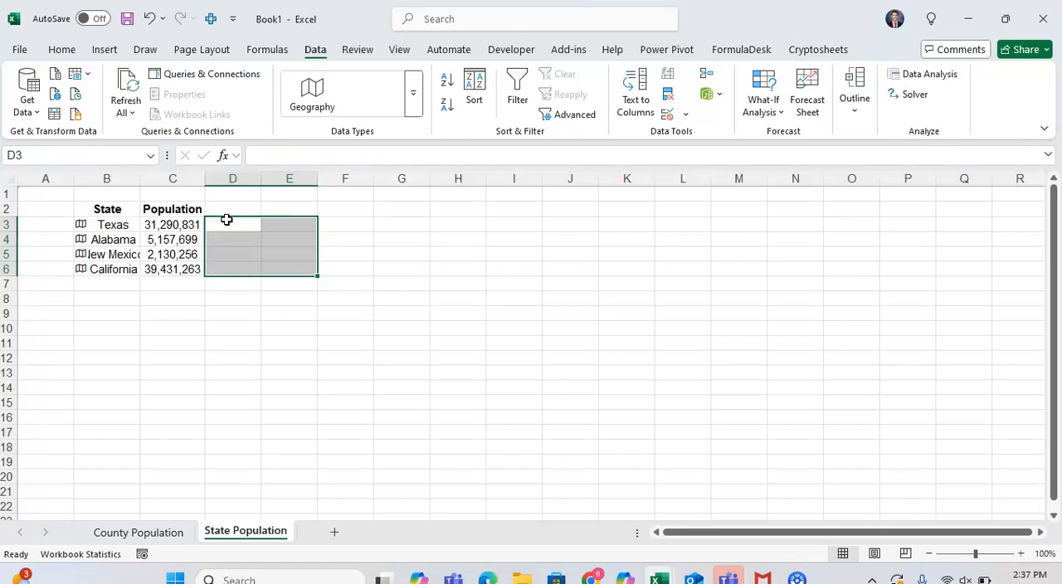
Step: Widen column B so that the full state names fit beside their geography icons
key("Left")
key("Up")
key("Left")
key("Down")
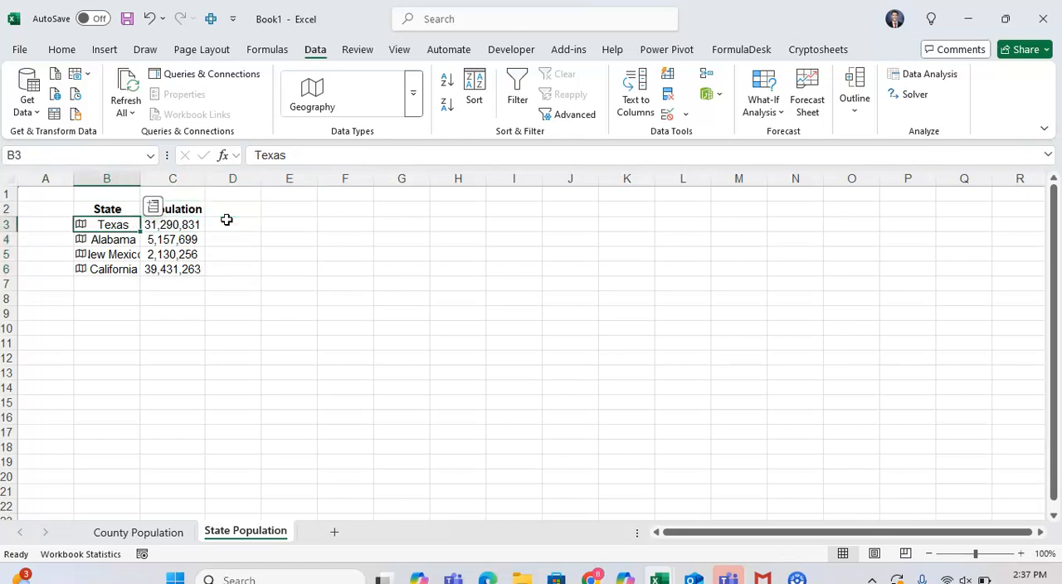
left_click_drag(140, 172, 162, 174)
Step: Insert a Filled Map chart from the State and Population data in B2:C6 and place it beside the table
left_click(138, 293)
key("Up")
key("Up")
key("Up")
key("Up")
key("Up")
key("Up")
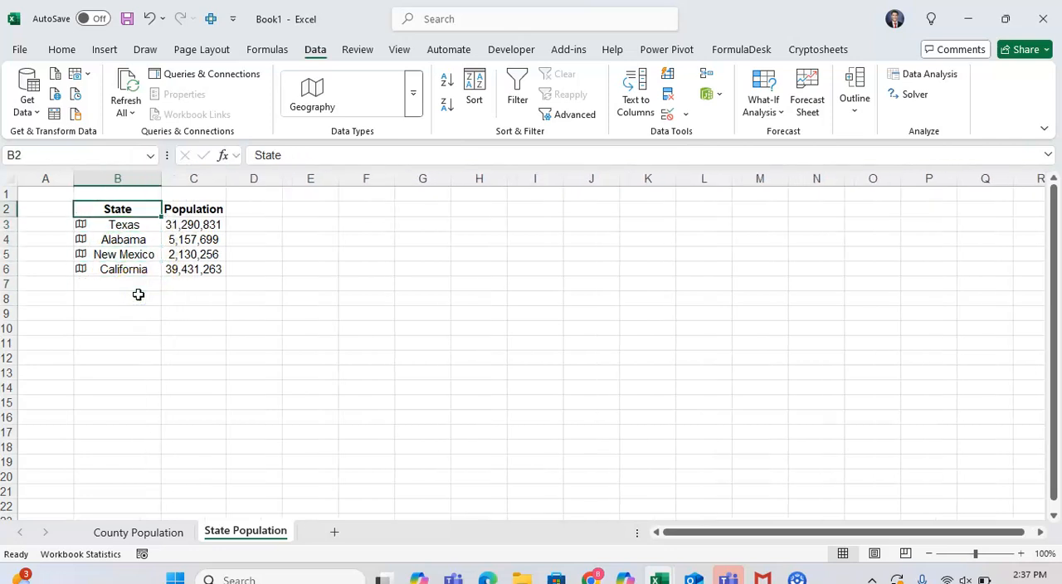
key("shift+Right")
key("shift+Down")
key("shift+Down")
key("shift+Down")
key("shift+Down")
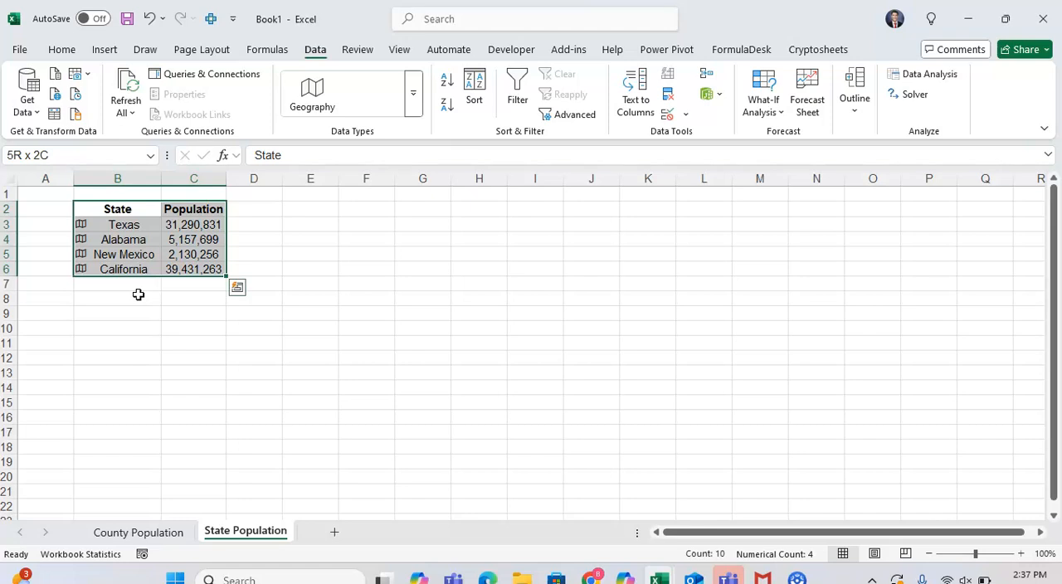
left_click(103, 50)
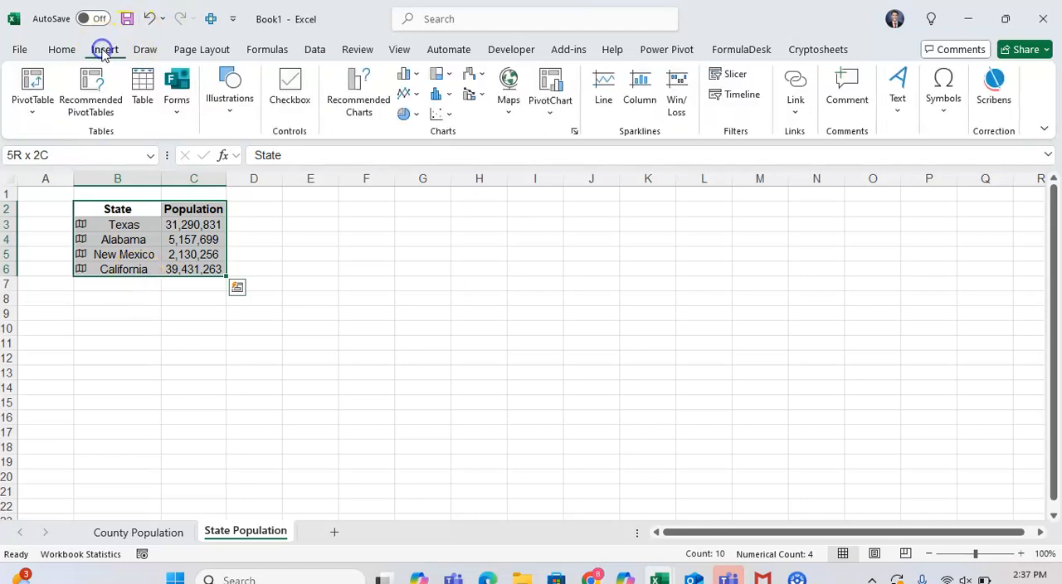
left_click(511, 104)
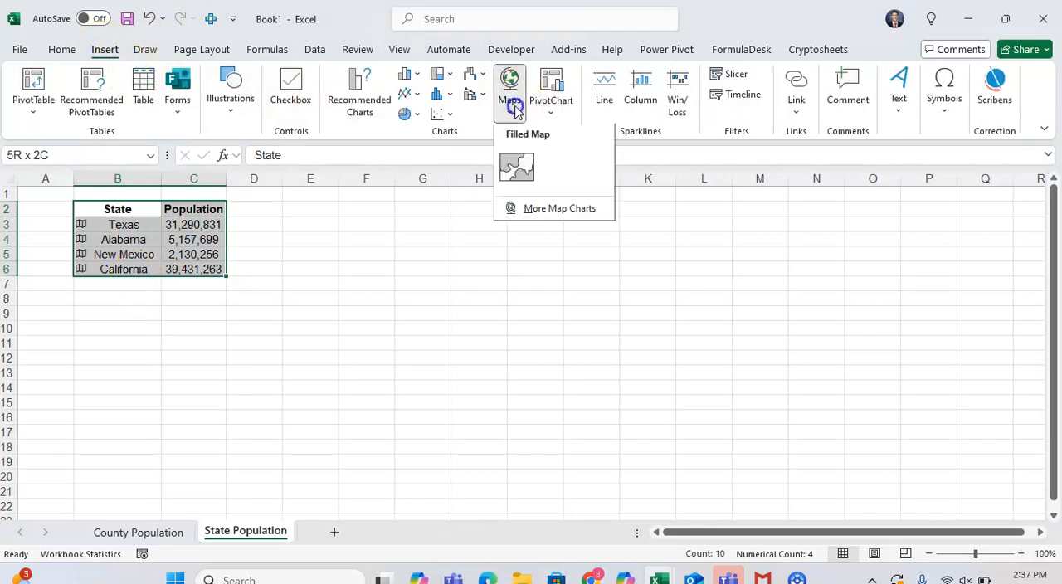
left_click(519, 169)
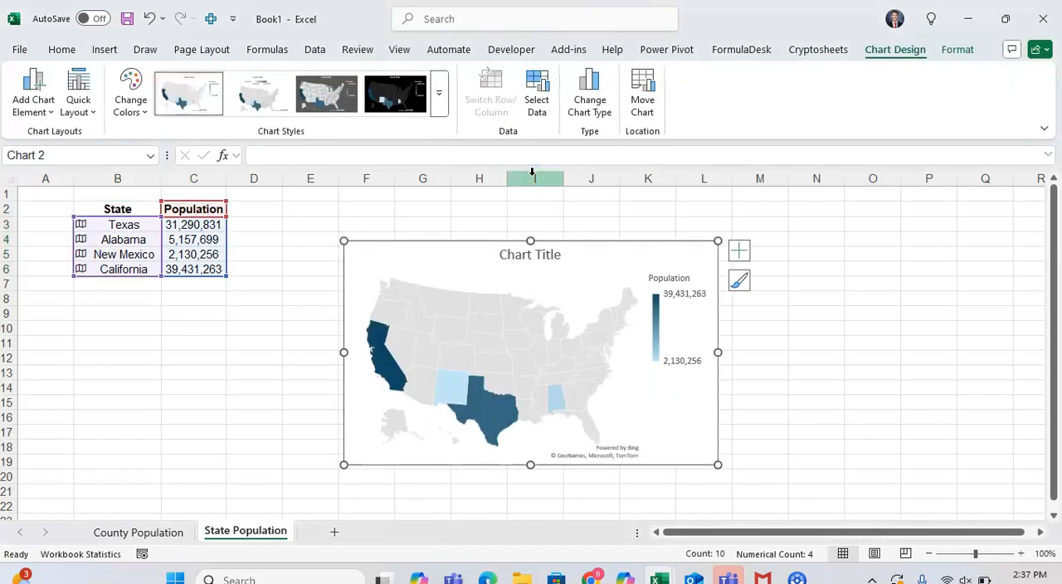
left_click_drag(610, 289, 550, 245)
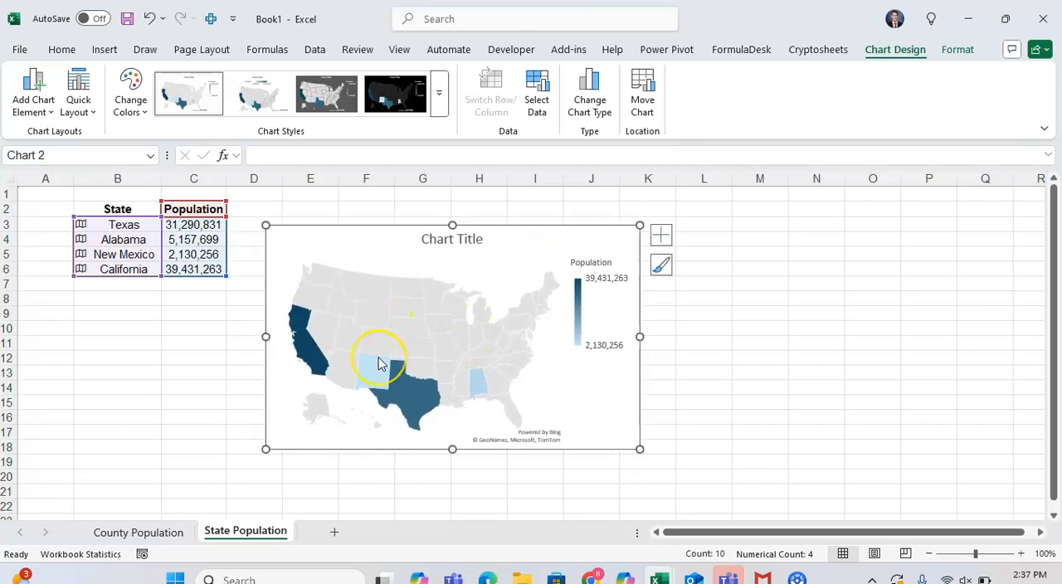
Step: Switch the map chart's legend off and on again, and set its position to Bottom
mouse_move(378, 362)
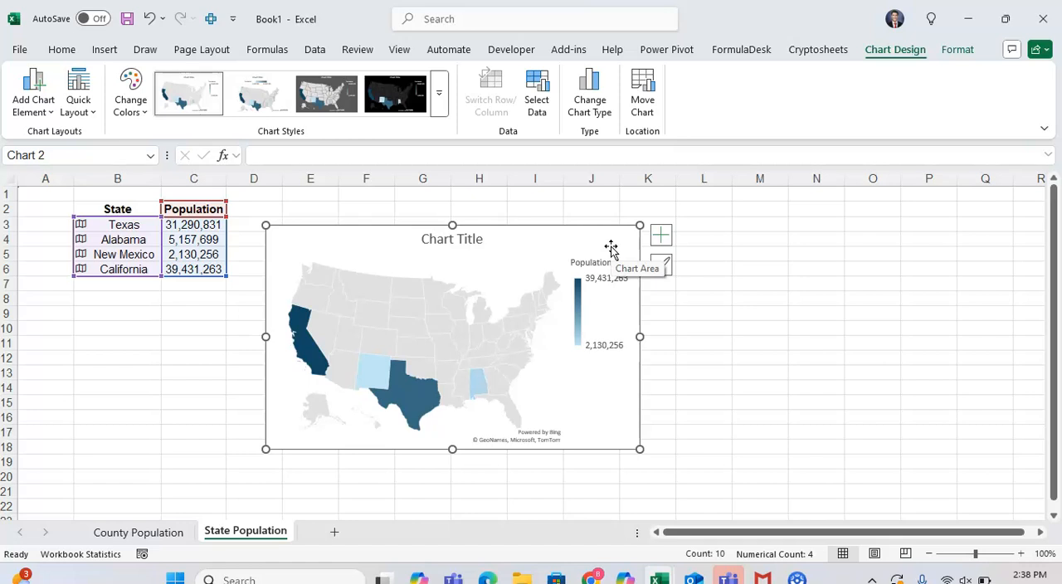
left_click(660, 234)
left_click(701, 291)
left_click(701, 290)
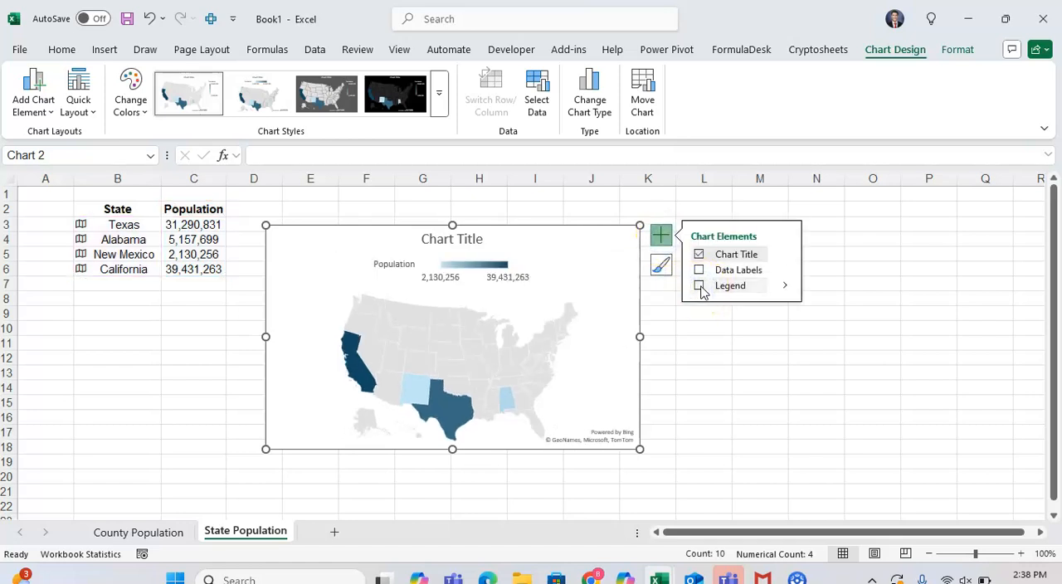
left_click(785, 285)
left_click(827, 347)
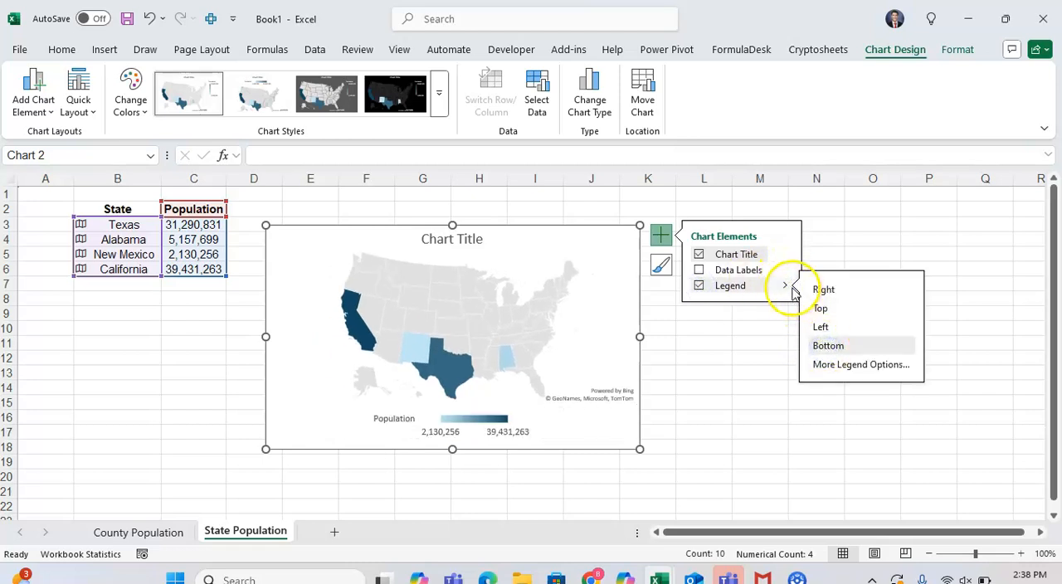
Step: Give the map chart's legend a solid fill in a medium green theme colour, and look through its other formatting categories
left_click(786, 285)
left_click(789, 288)
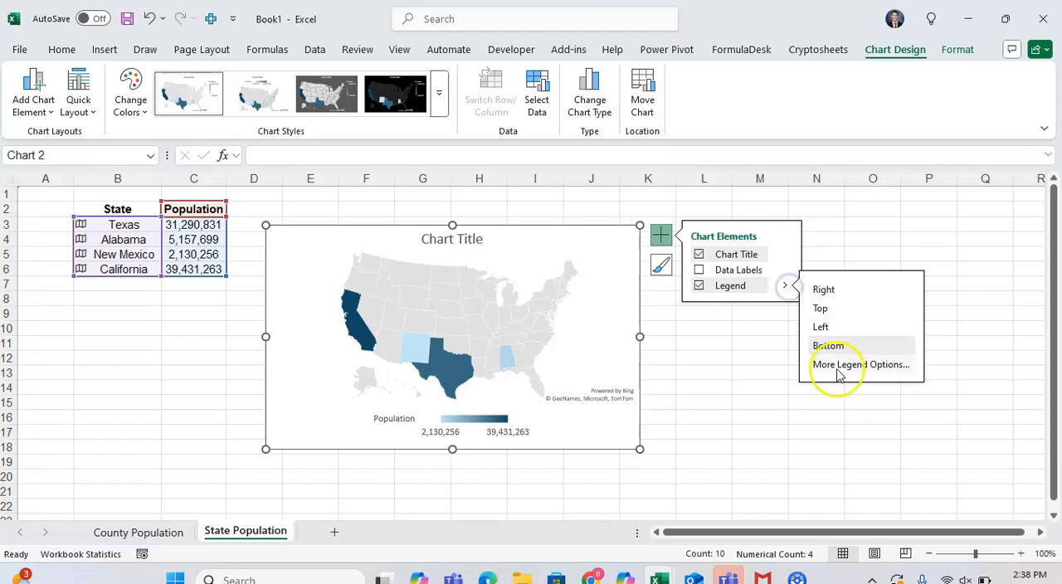
left_click(837, 370)
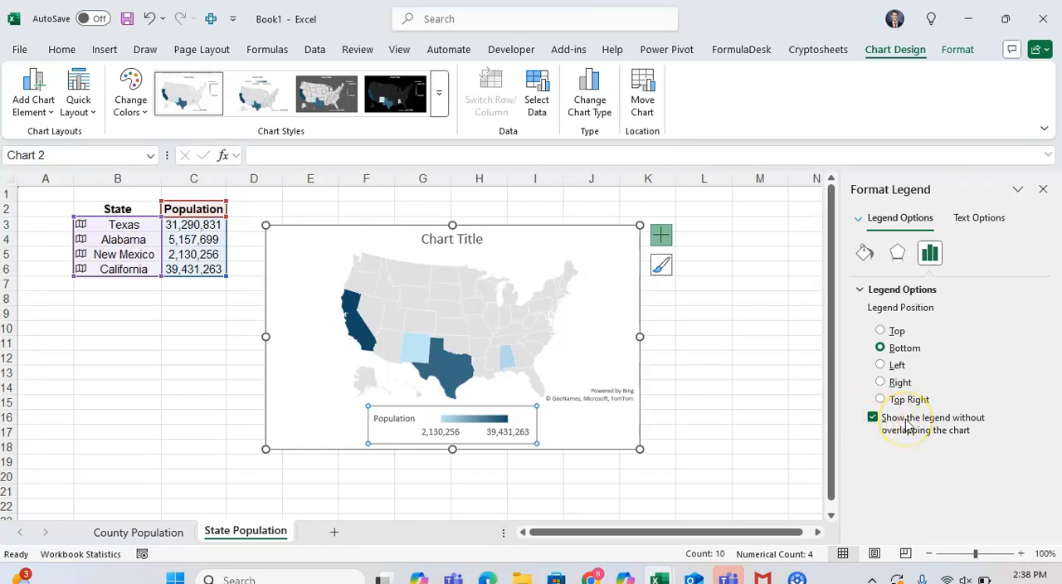
left_click(898, 252)
left_click(868, 253)
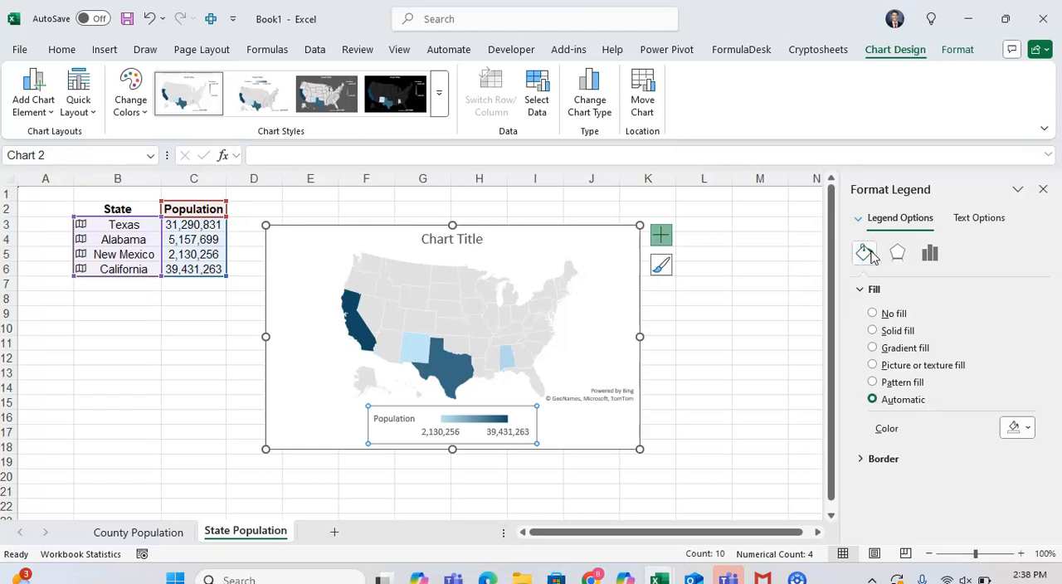
left_click(910, 333)
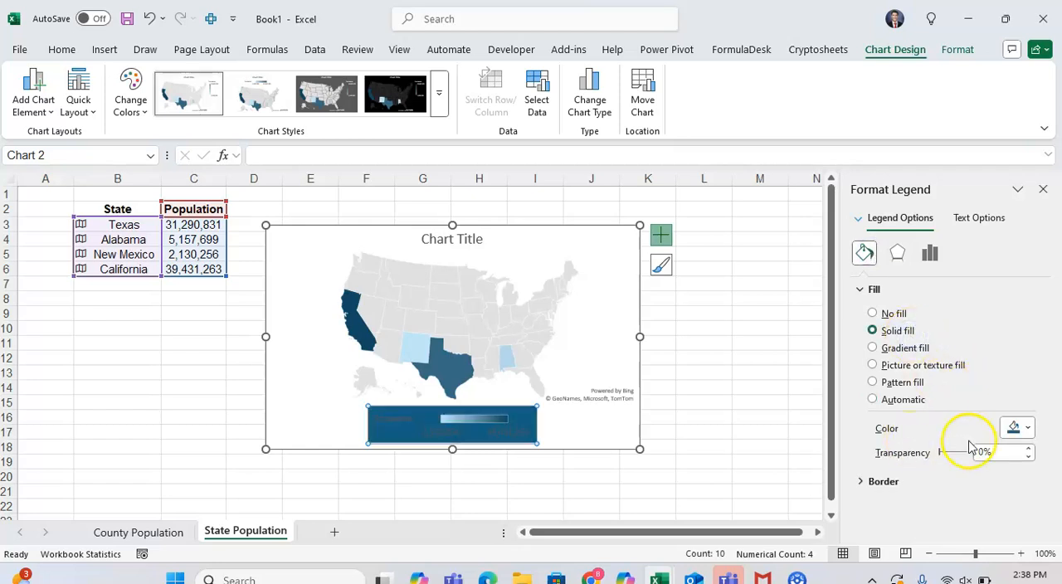
left_click(1020, 430)
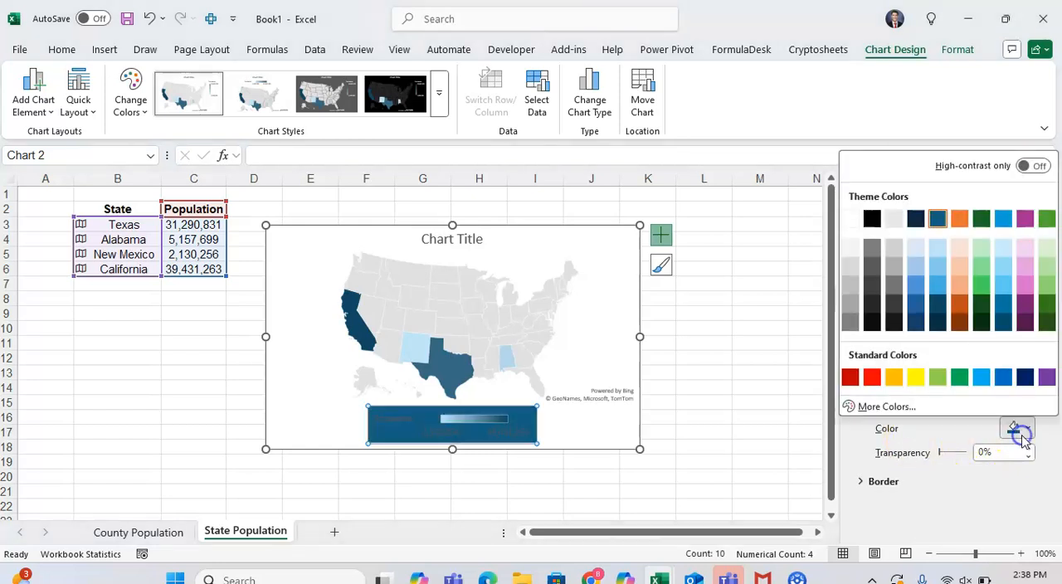
left_click(981, 284)
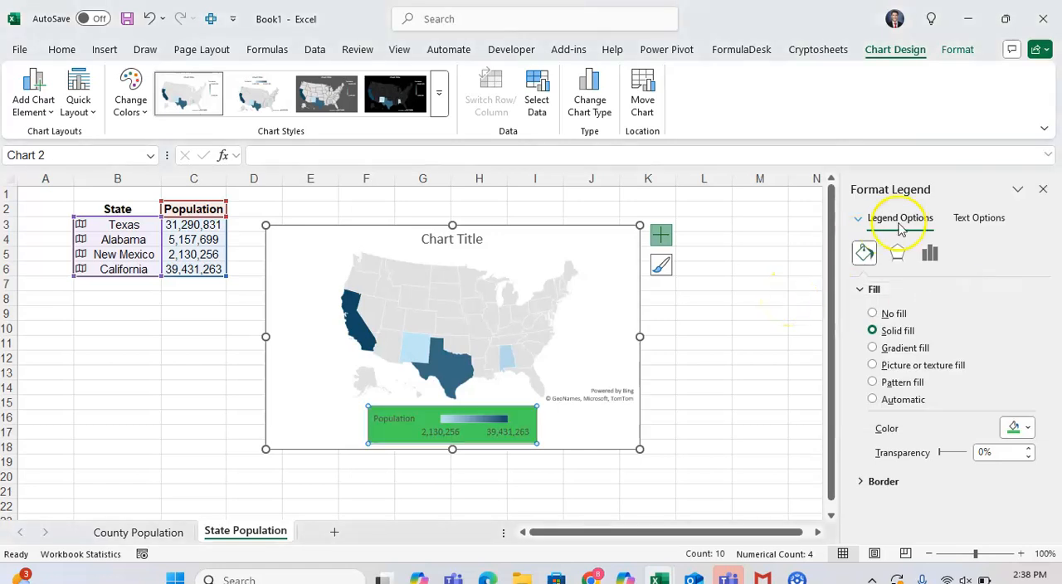
left_click(929, 252)
left_click(898, 253)
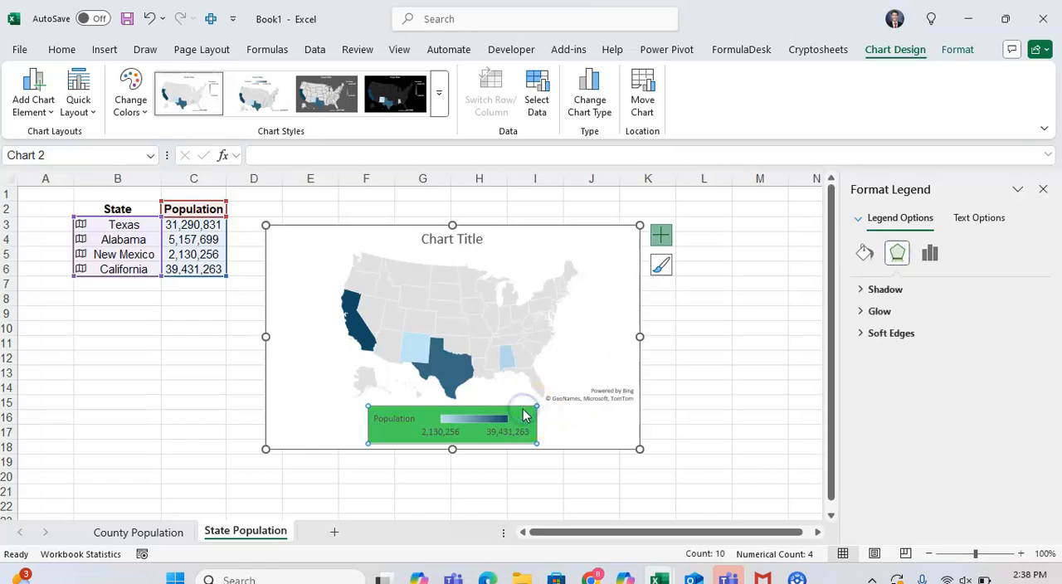
Step: Reselect the map chart and remove its green legend through the chart elements
double_click(670, 237)
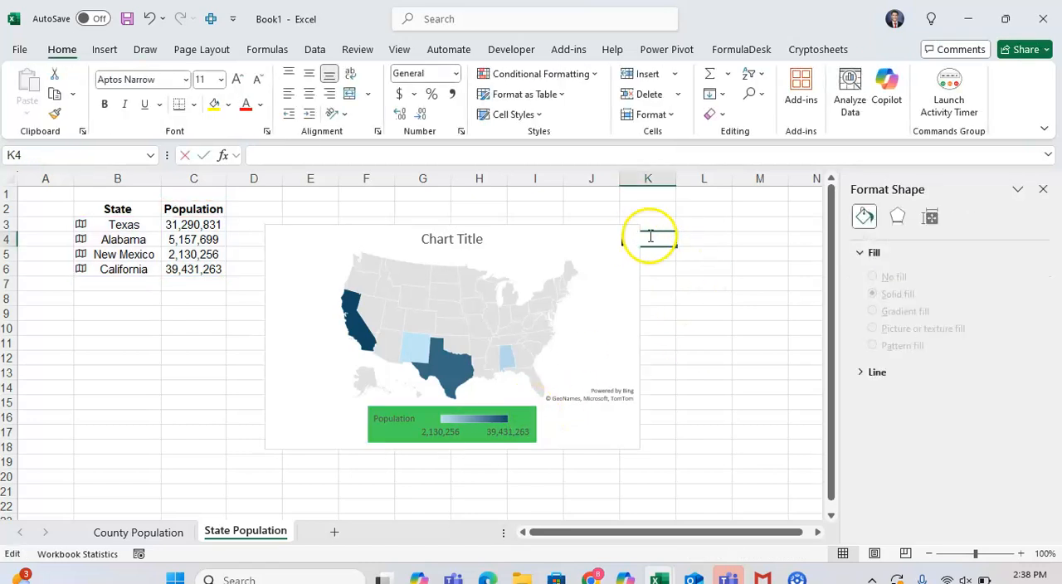
left_click(635, 237)
left_click(659, 236)
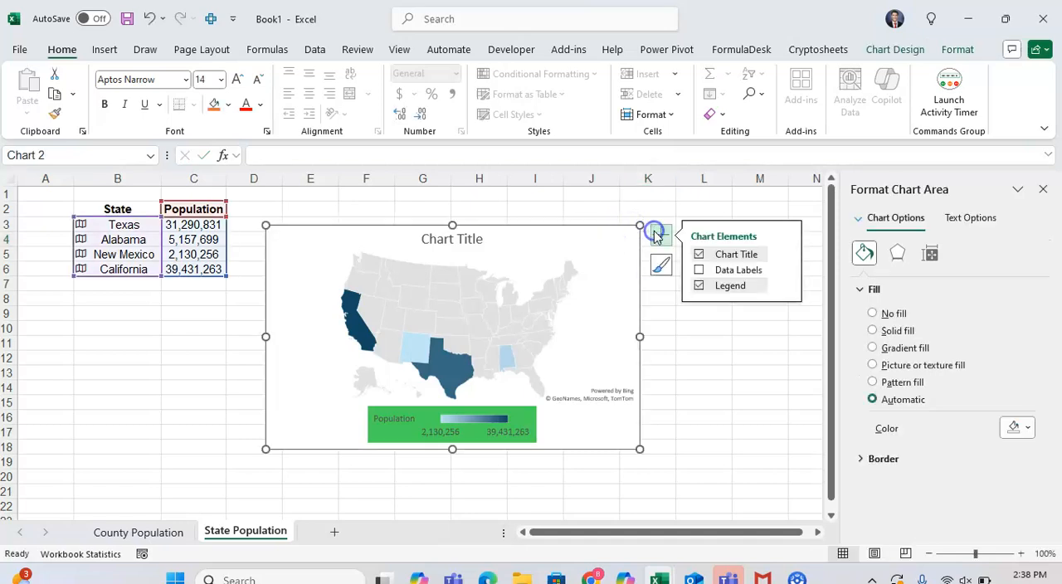
left_click(699, 286)
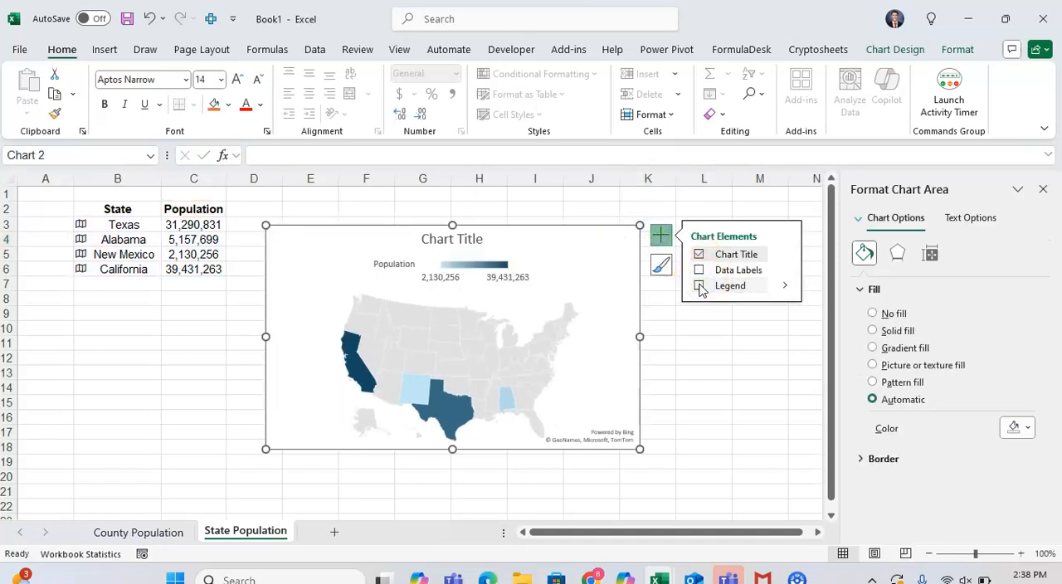
Step: Show population data labels on the map, open their formatting options, and turn the labels off again
left_click(700, 272)
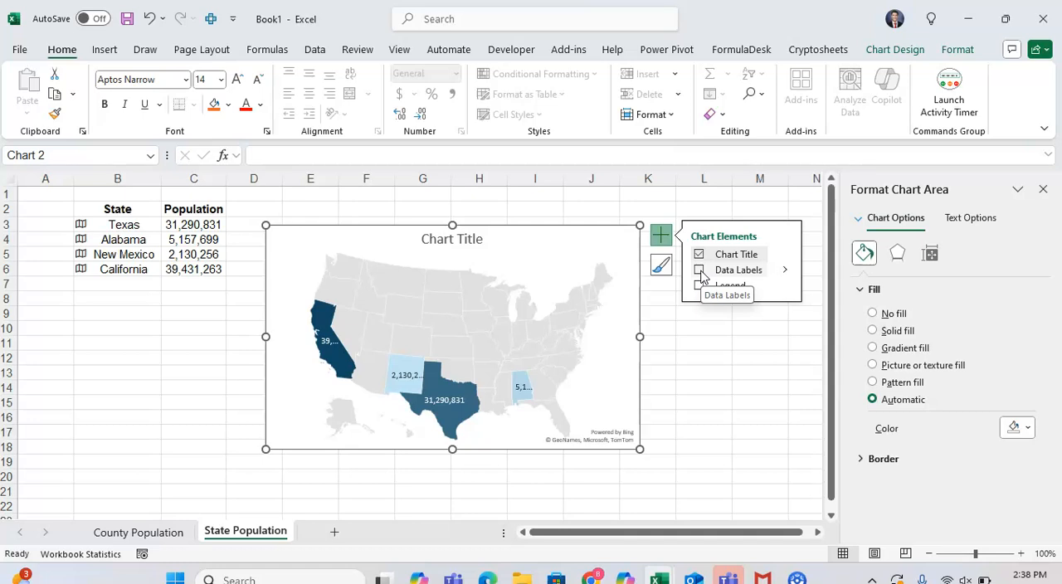
left_click(786, 272)
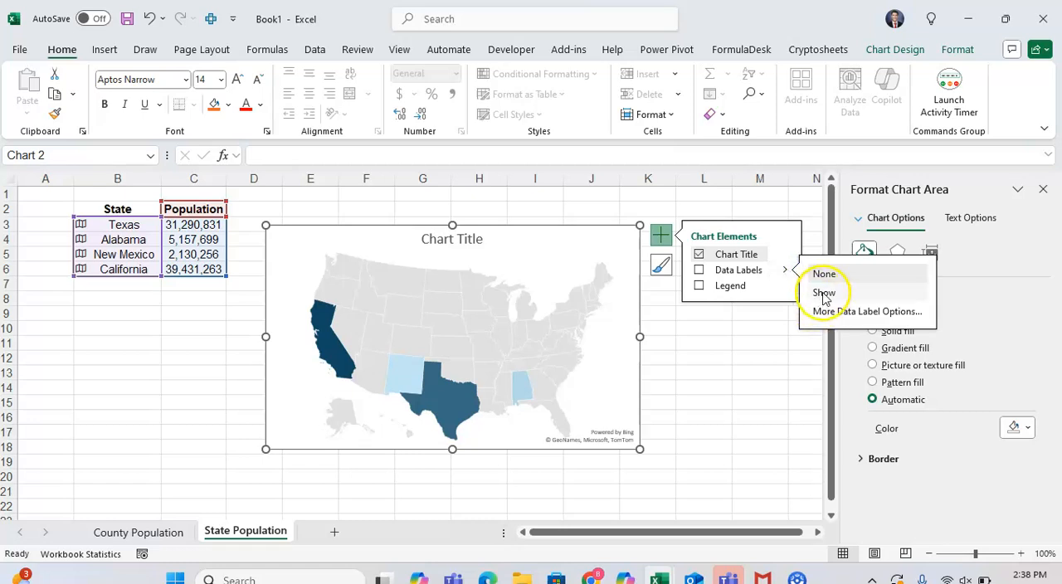
left_click(825, 312)
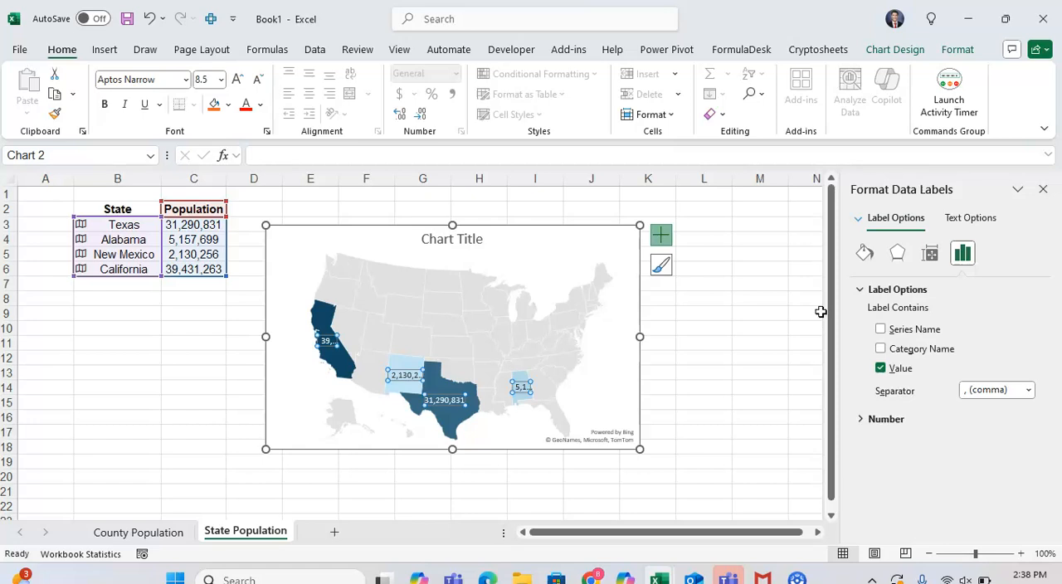
left_click(689, 199)
left_click(603, 233)
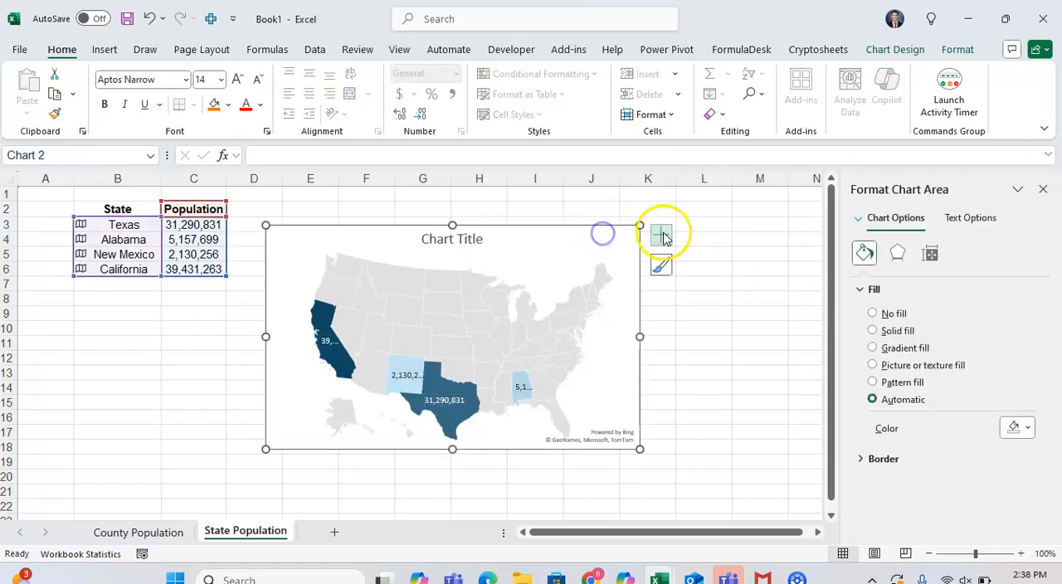
left_click(658, 235)
left_click(699, 270)
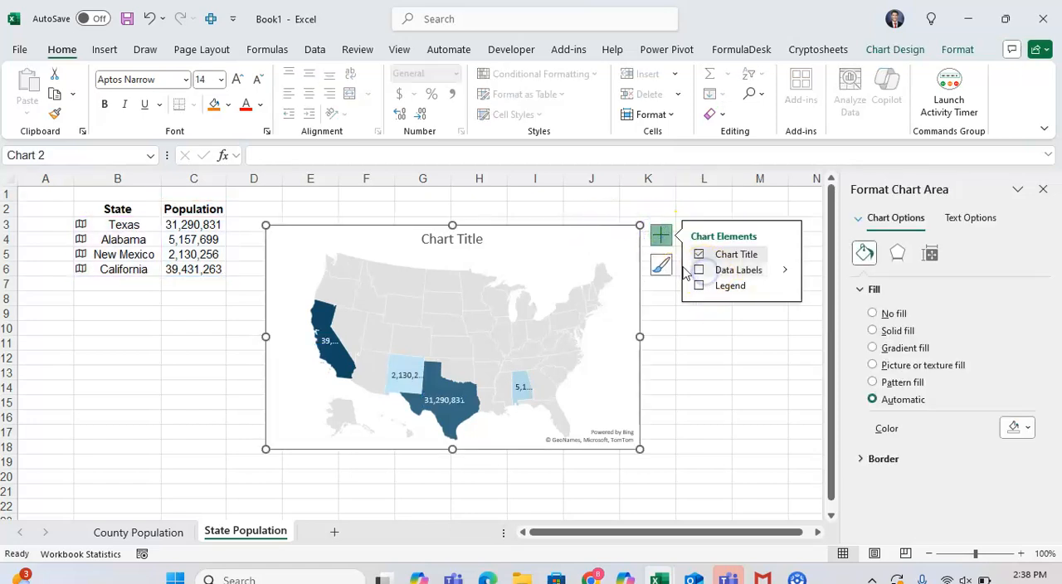
left_click(696, 391)
left_click(628, 234)
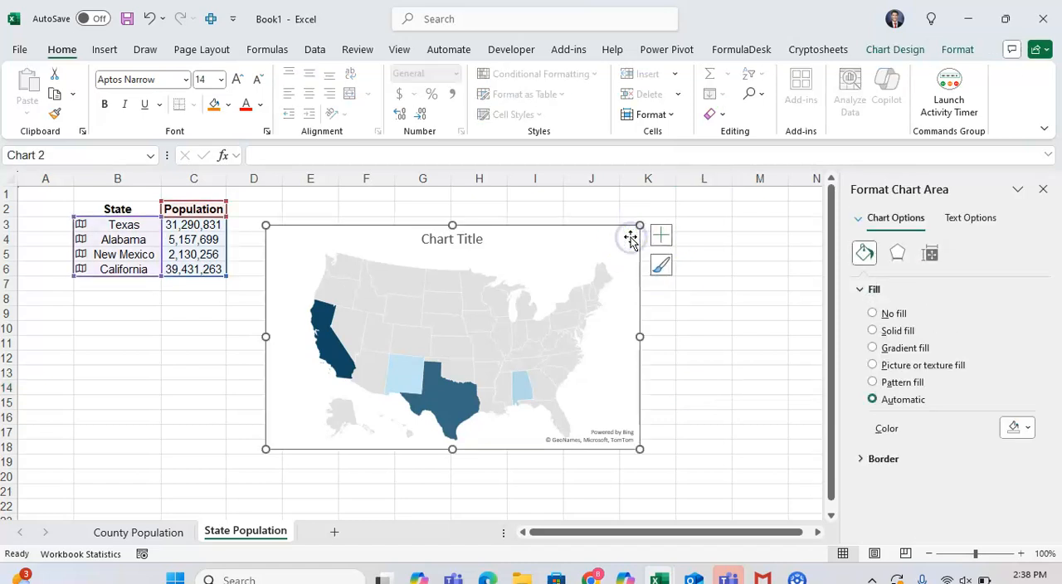
Step: Apply the fourth chart style with the black background, and recolour the map with the third Colorful palette, which begins with orange
left_click(894, 50)
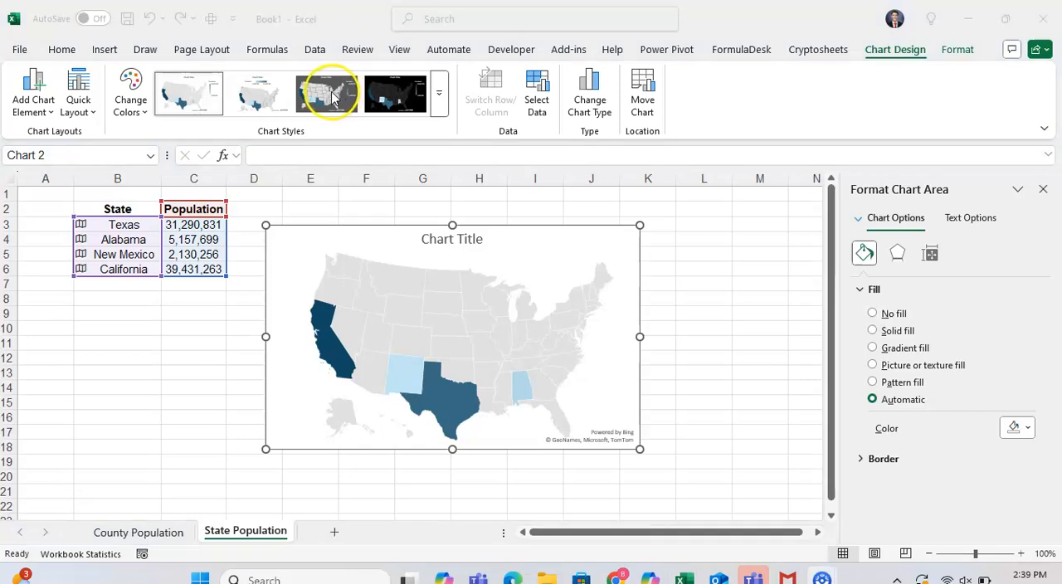
left_click(325, 91)
left_click(390, 96)
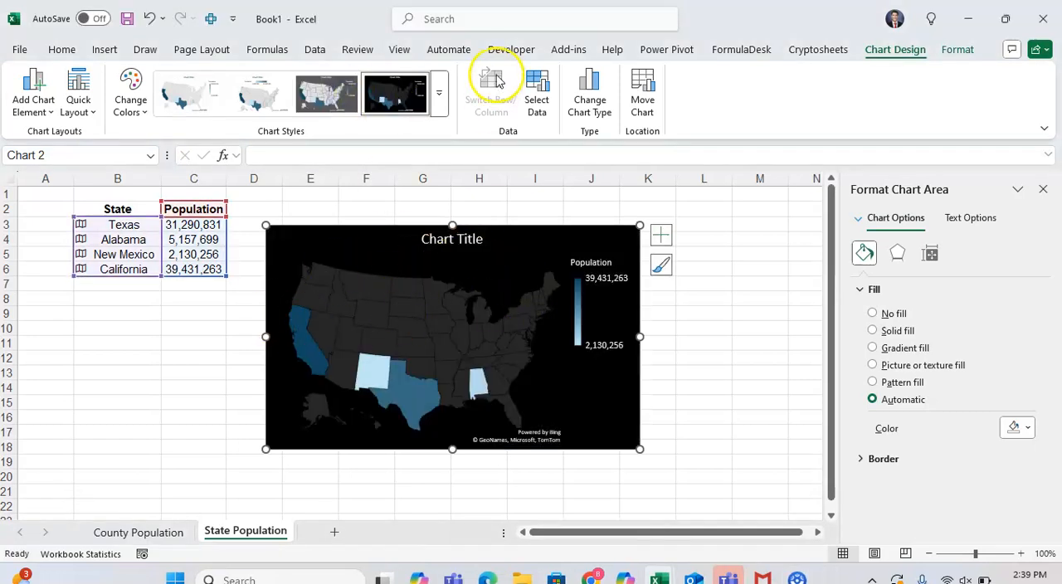
left_click(127, 113)
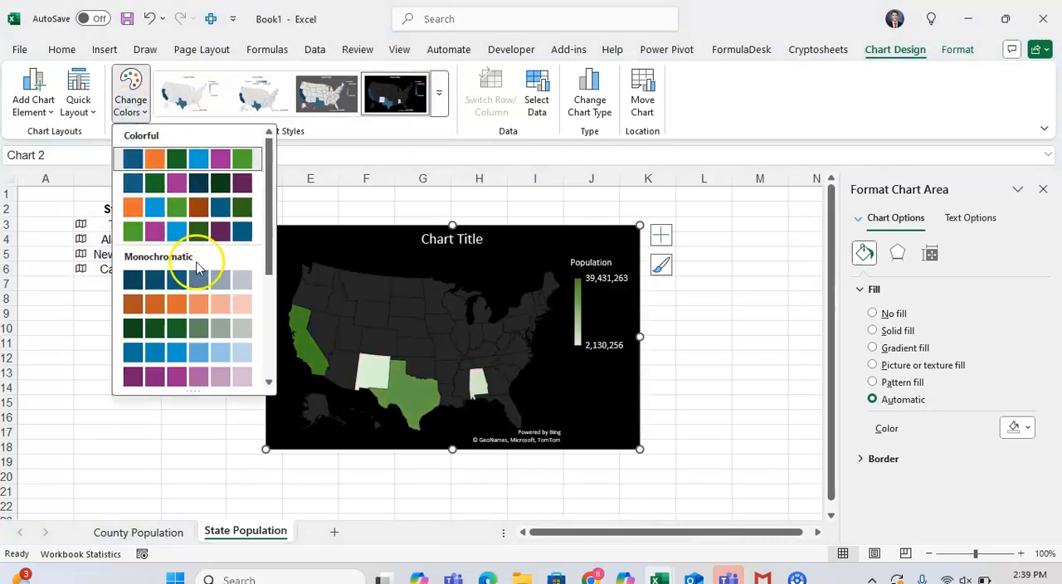
left_click(182, 211)
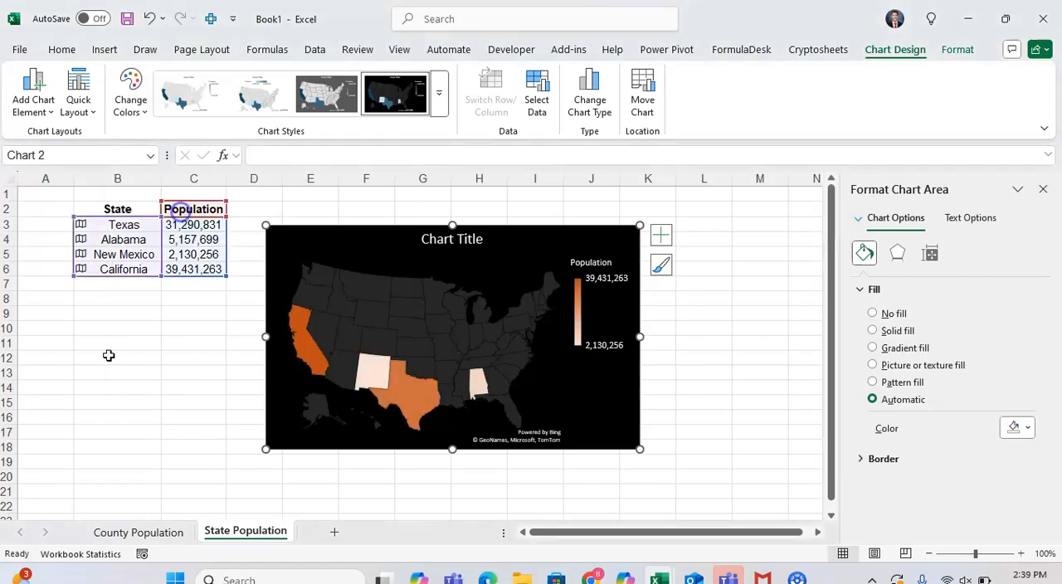
left_click(54, 488)
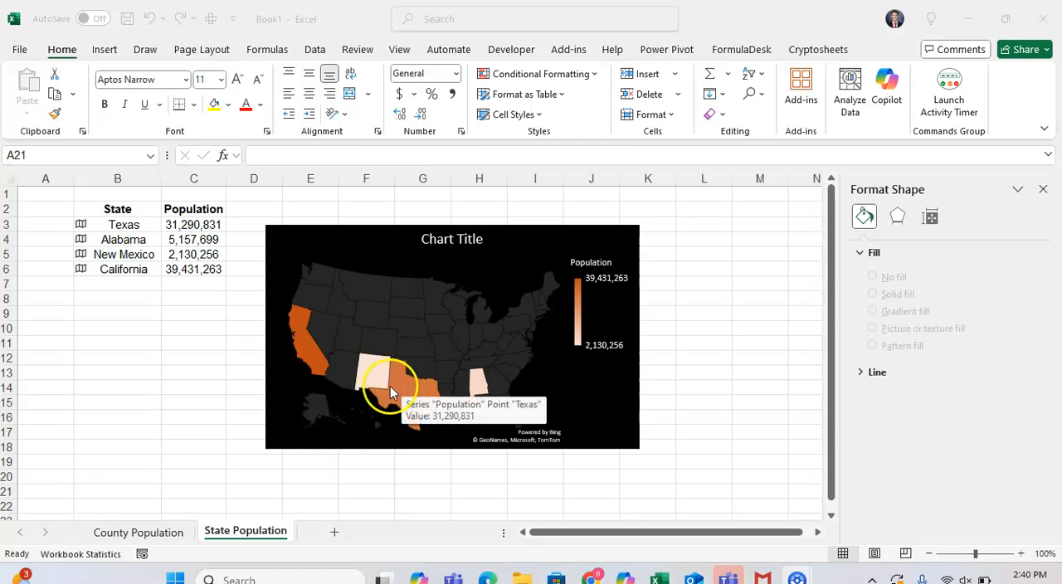
Step: Select only Alabama on the map and fill it with the orange theme colour, Lighter 40%
mouse_move(476, 382)
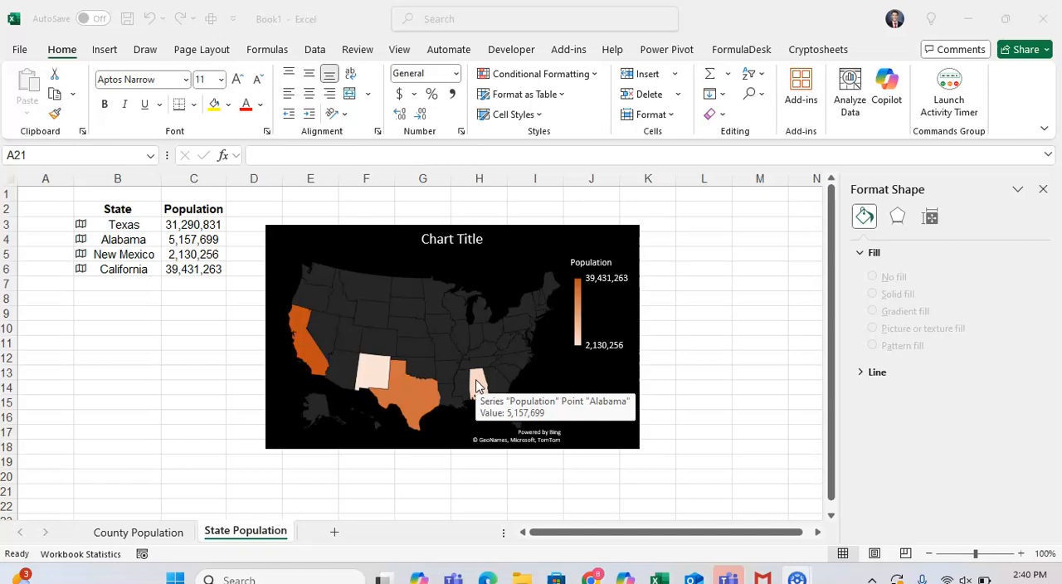
left_click(477, 384)
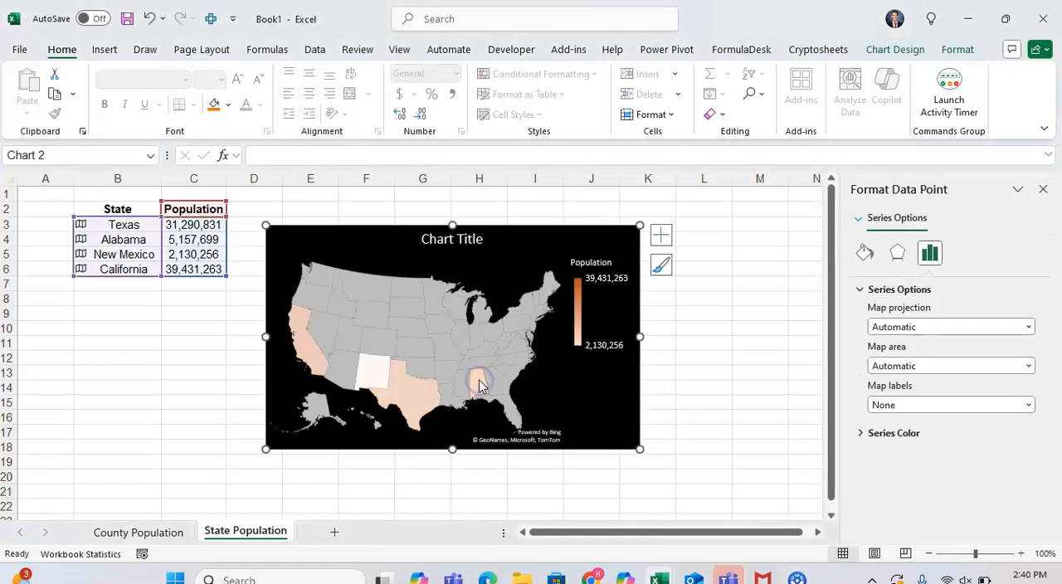
right_click(479, 380)
left_click(510, 413)
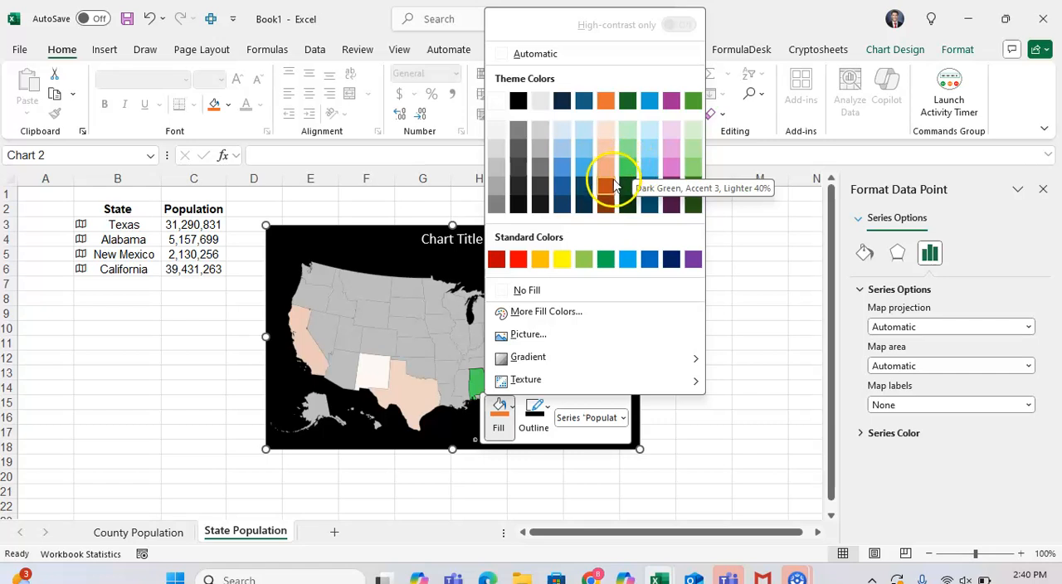
left_click(609, 170)
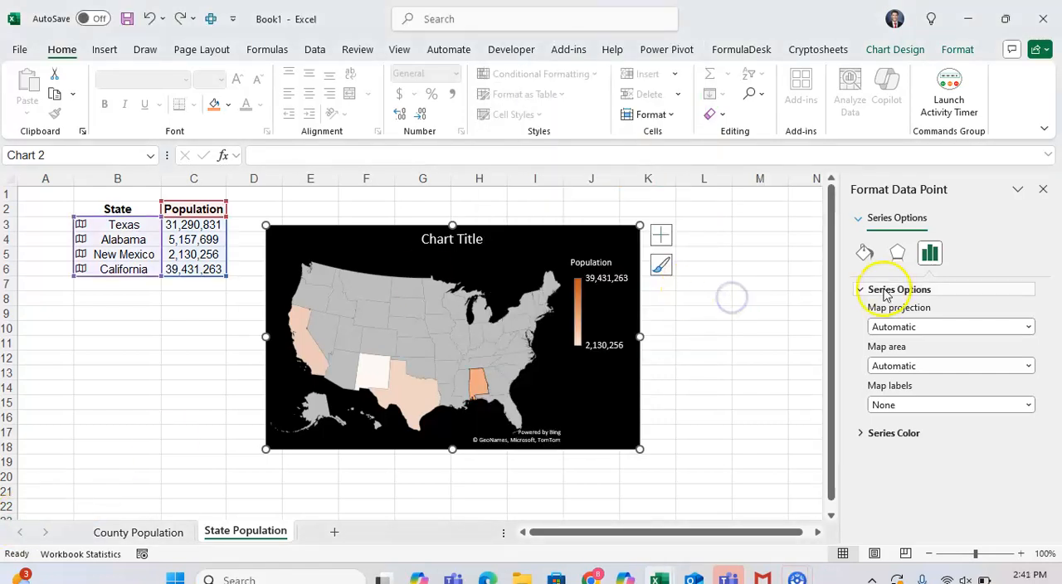
Step: Try the Mercator, Miller and Albers map projections, and set the projection back to Automatic
left_click(905, 328)
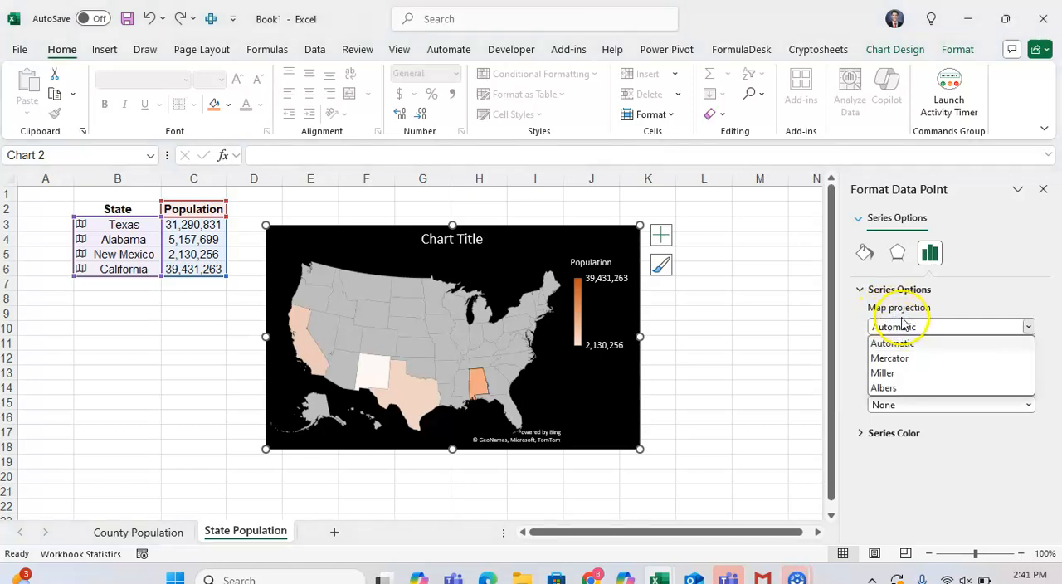
left_click(909, 361)
left_click(882, 326)
left_click(912, 381)
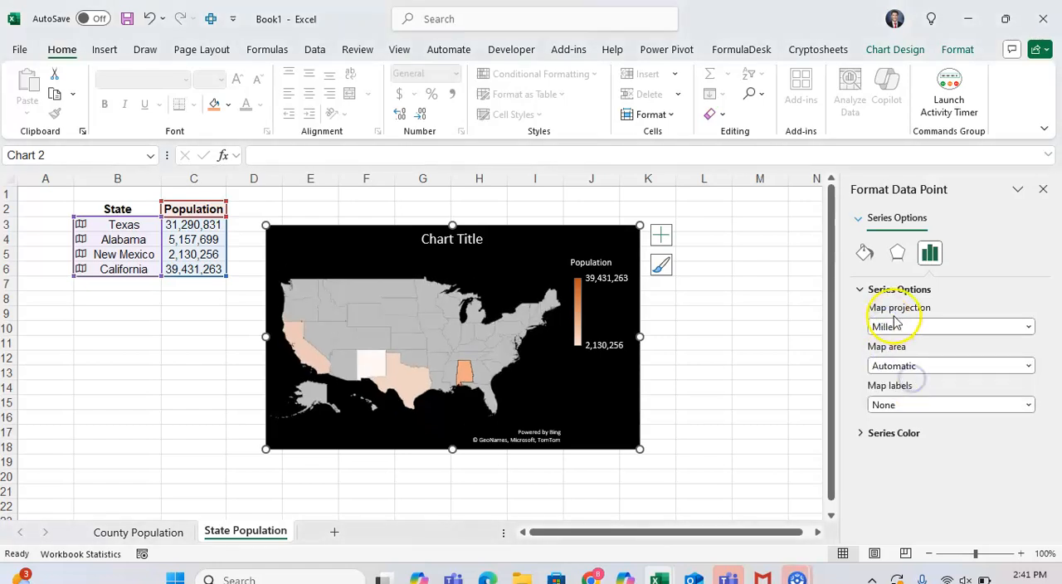
left_click(903, 329)
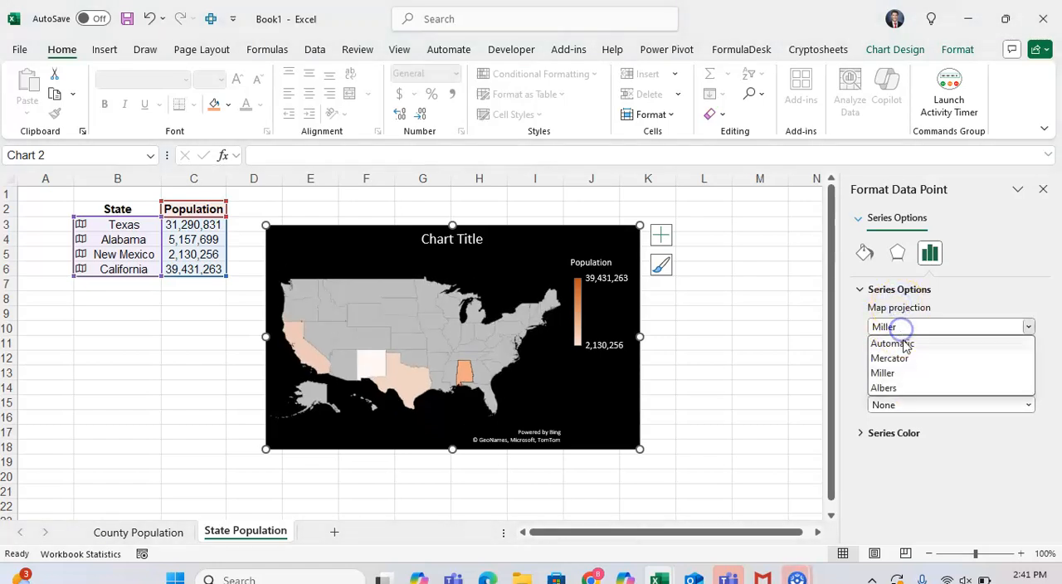
left_click(912, 389)
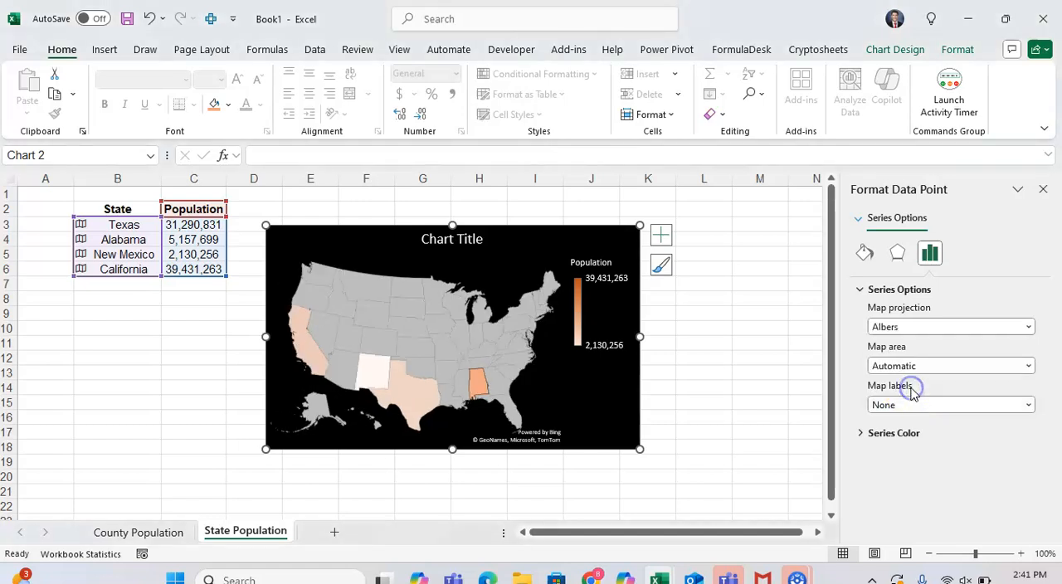
left_click(897, 329)
left_click(900, 344)
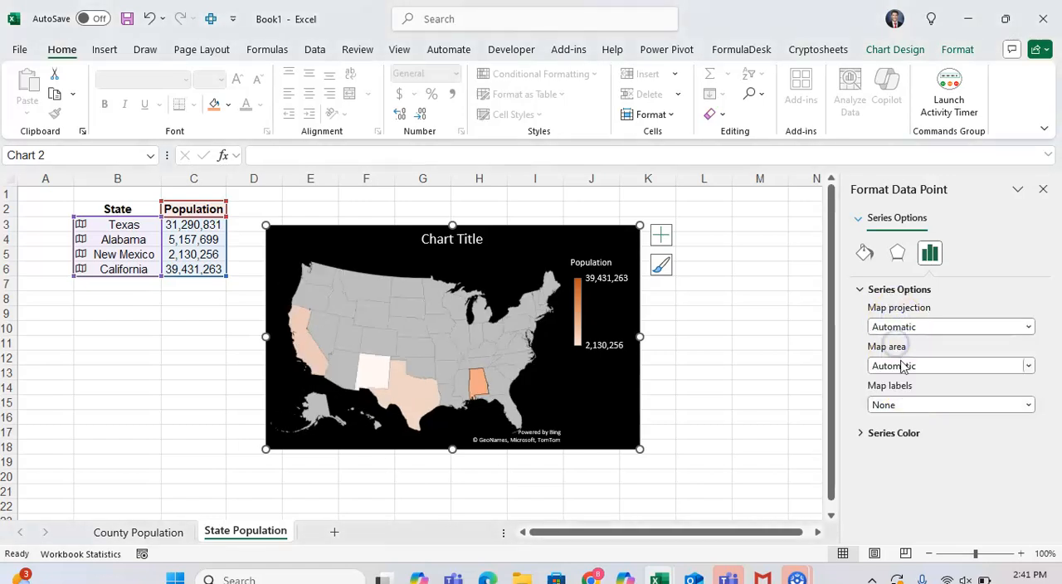
Step: Try Only regions with data, Country/Region and World as the map area, and set it back to Automatic
left_click(903, 366)
left_click(916, 396)
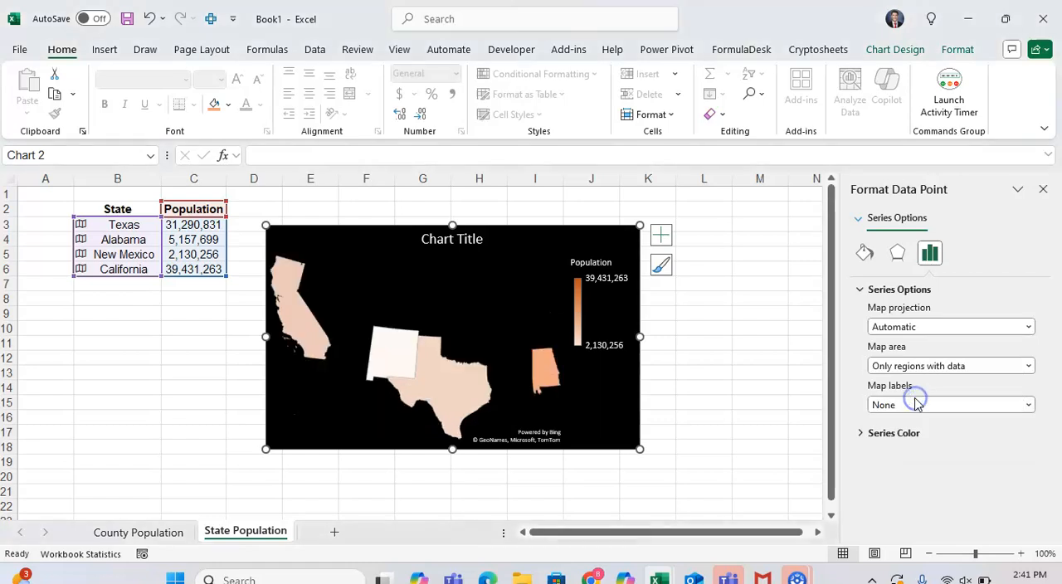
left_click(897, 367)
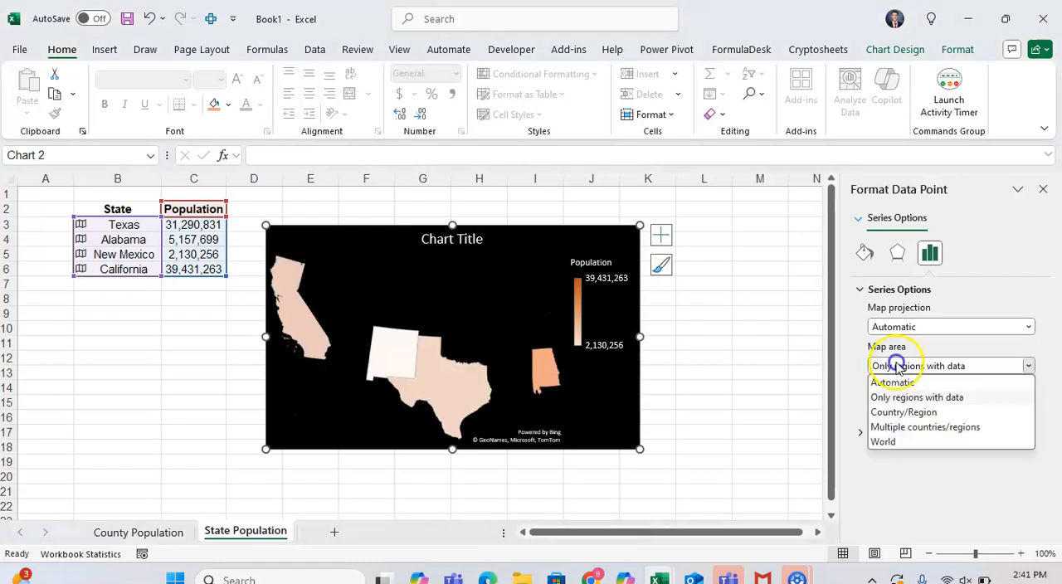
left_click(916, 406)
left_click(910, 368)
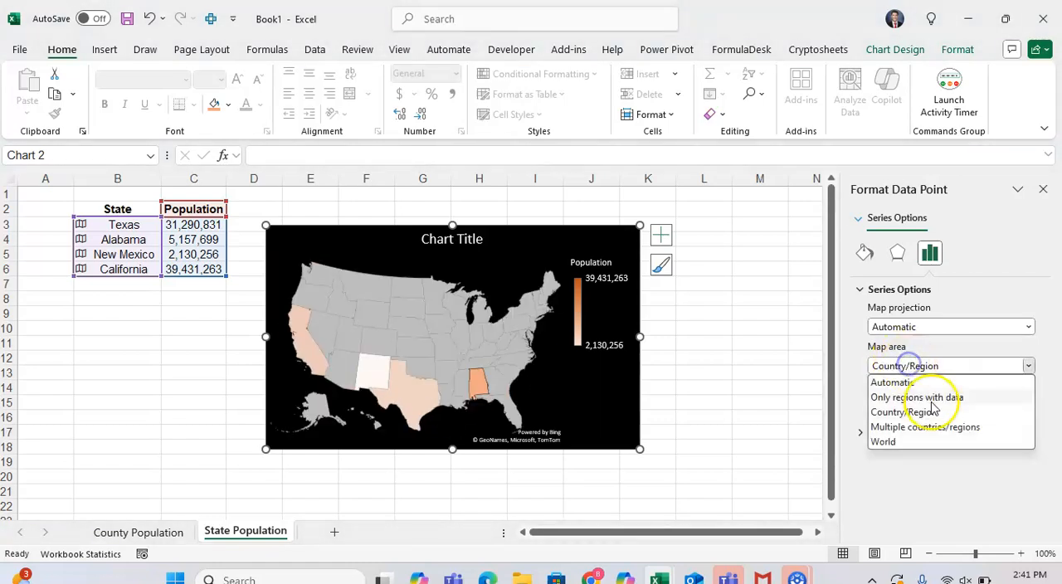
left_click(936, 439)
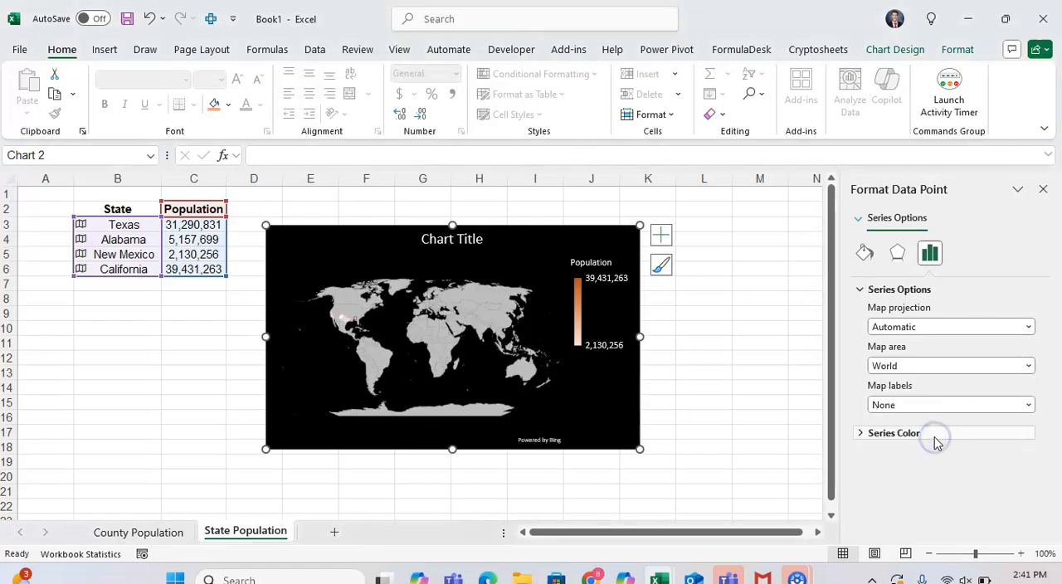
left_click(903, 369)
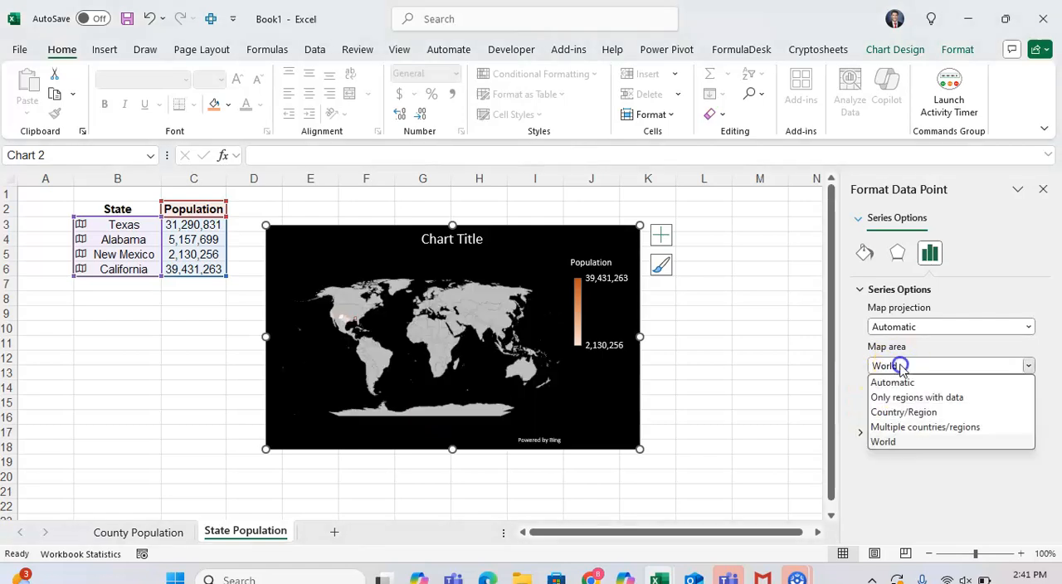
left_click(913, 412)
left_click(904, 366)
left_click(913, 384)
Step: Try Best fit only for the map labels, and set them to Show all
left_click(913, 405)
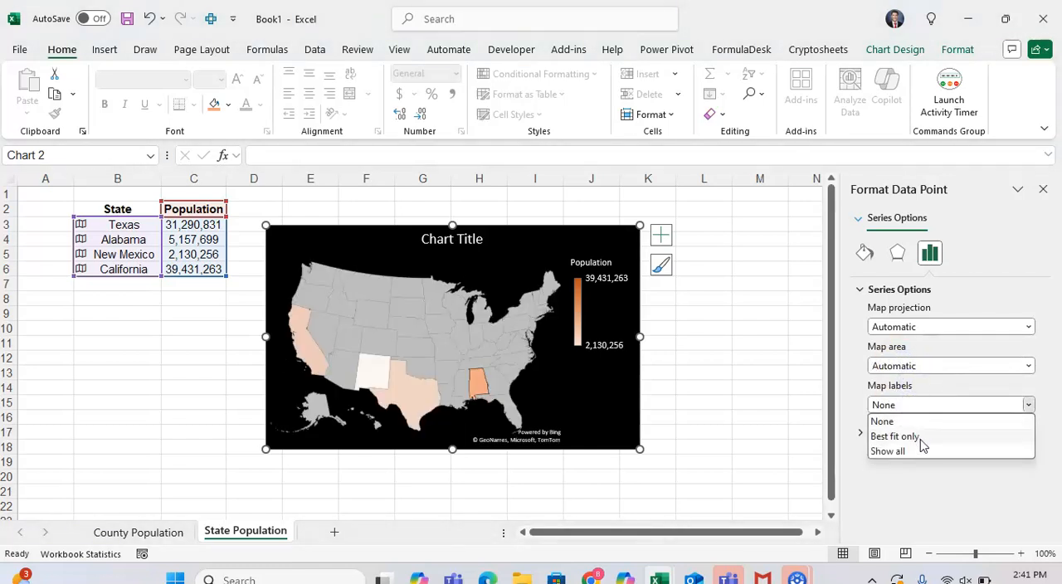
left_click(919, 440)
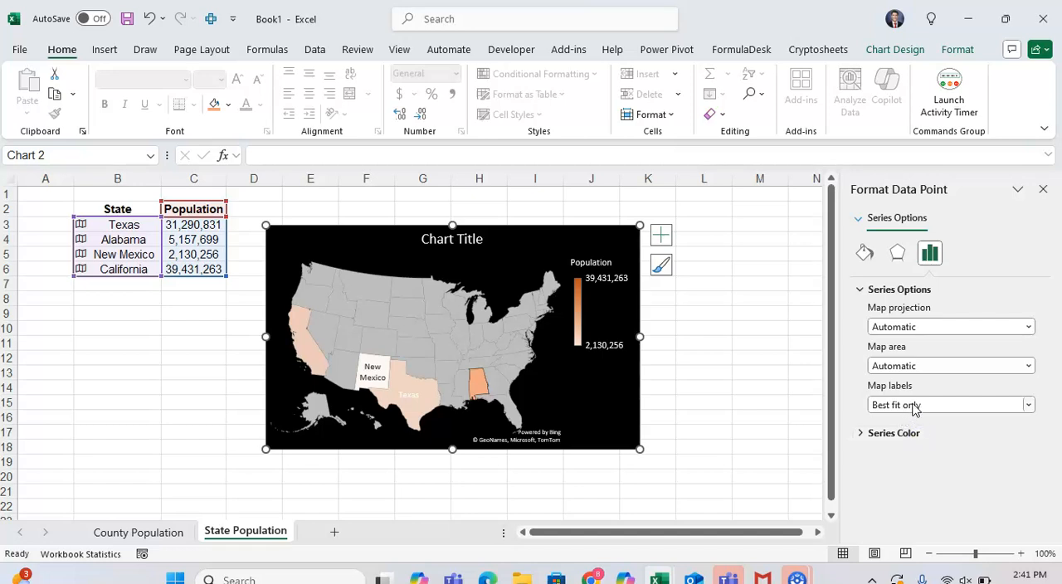
left_click(925, 405)
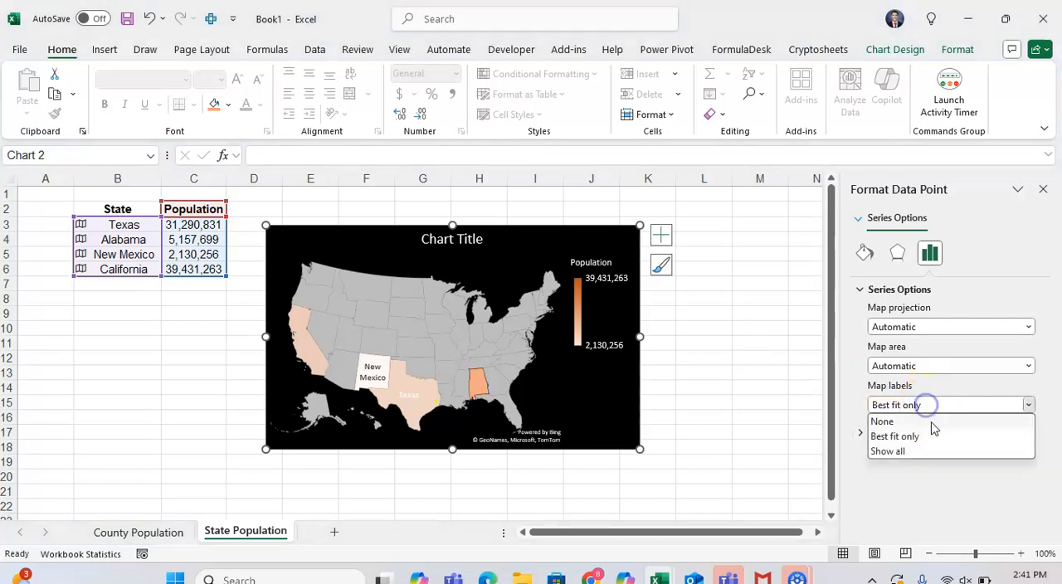
left_click(932, 451)
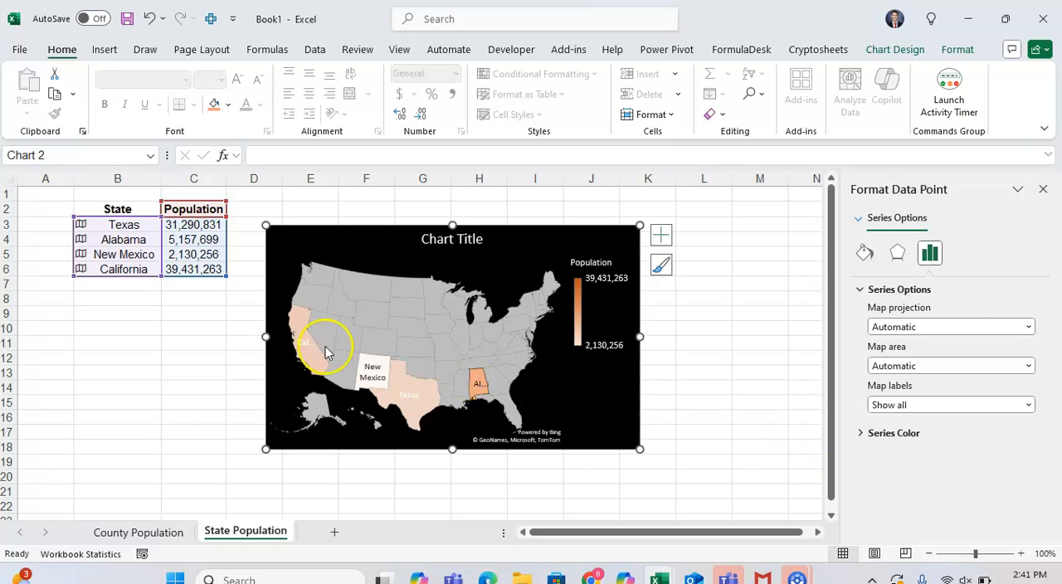